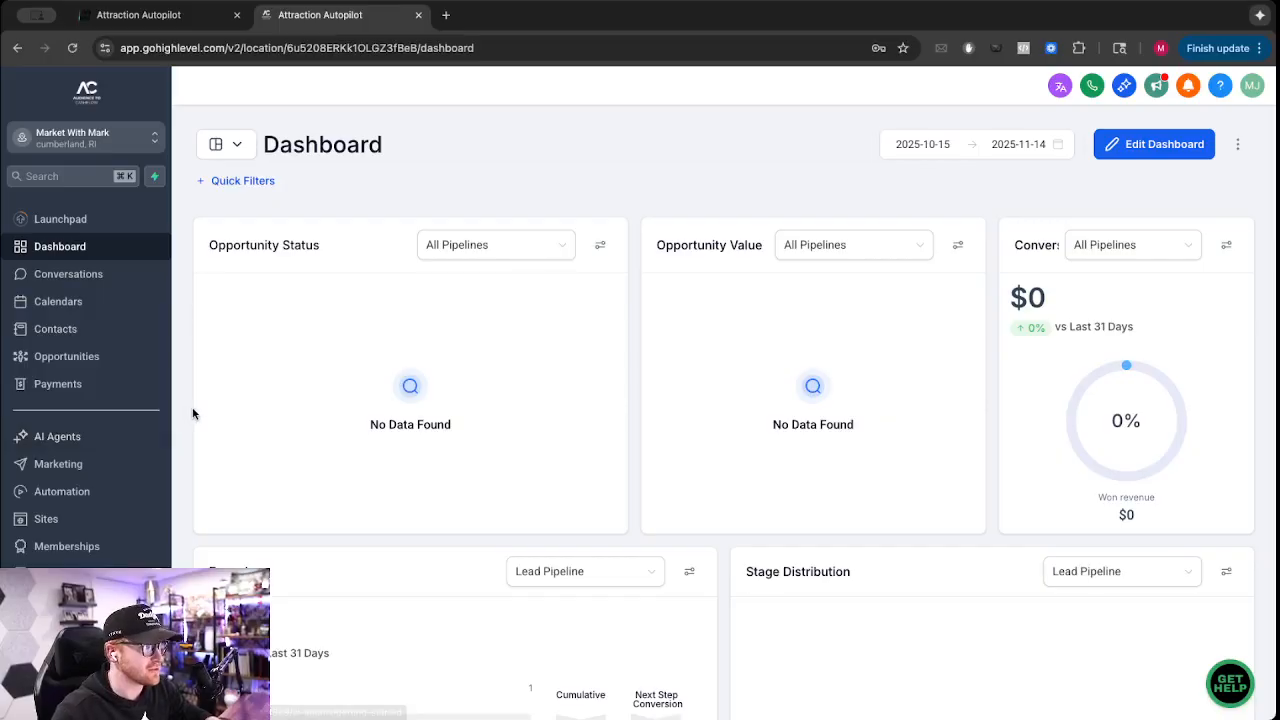
- Open the email campaigns list in the Marketing section
left_click(54, 466)
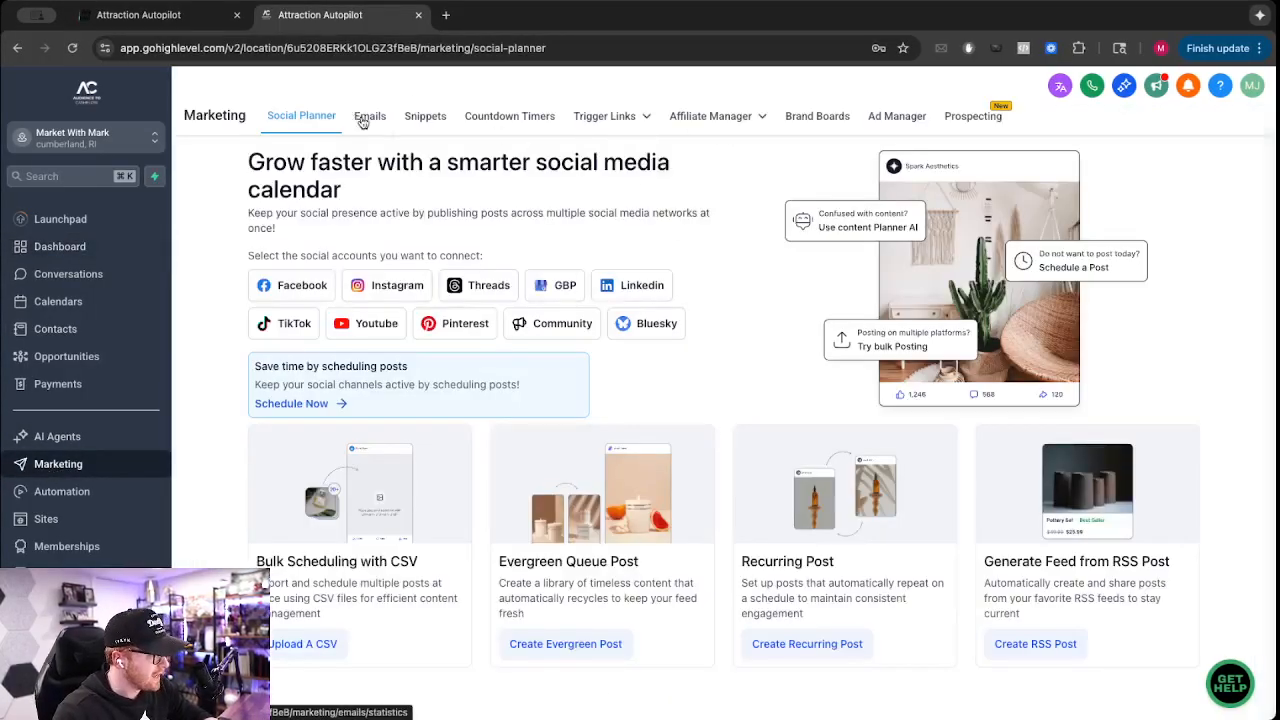
left_click(370, 119)
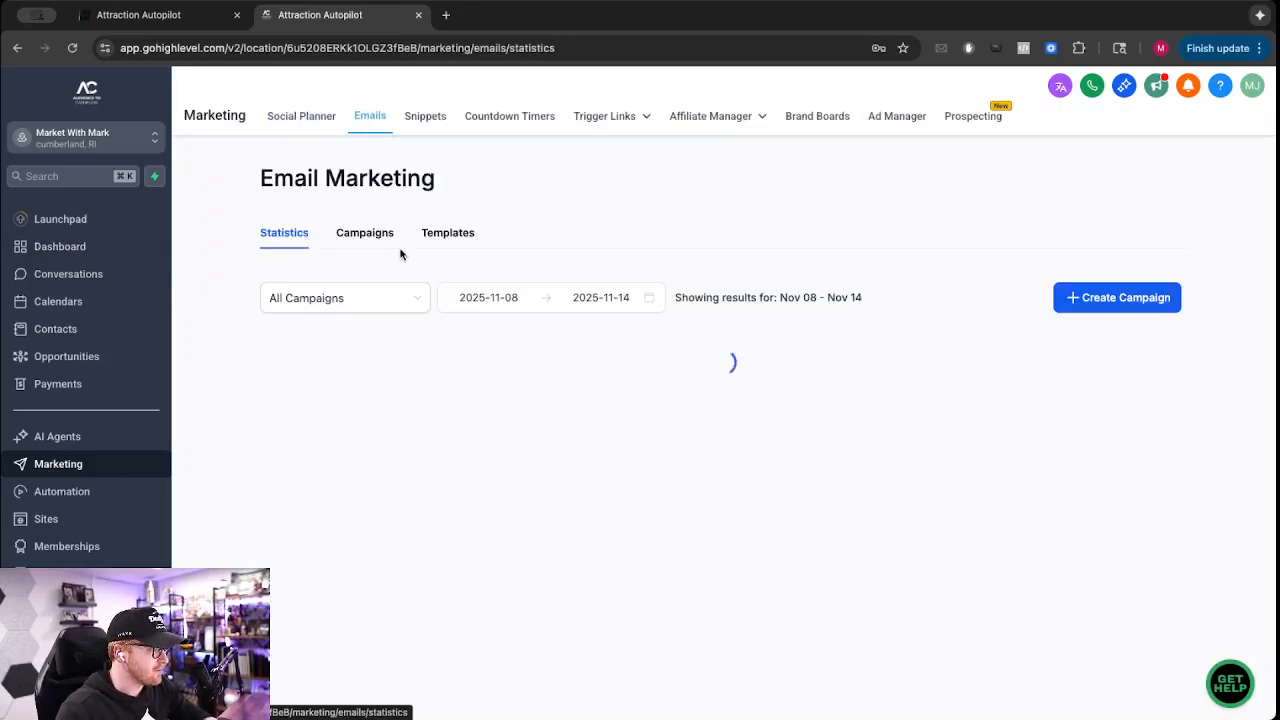
left_click(462, 238)
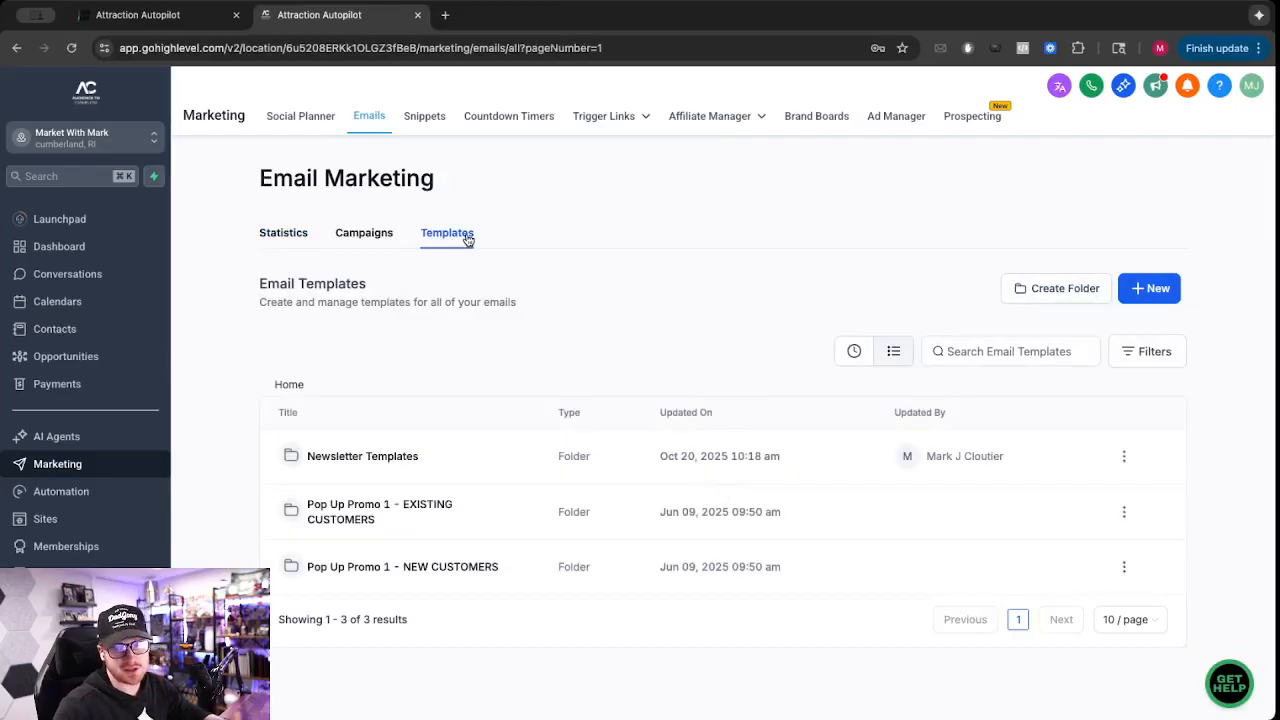
left_click(376, 236)
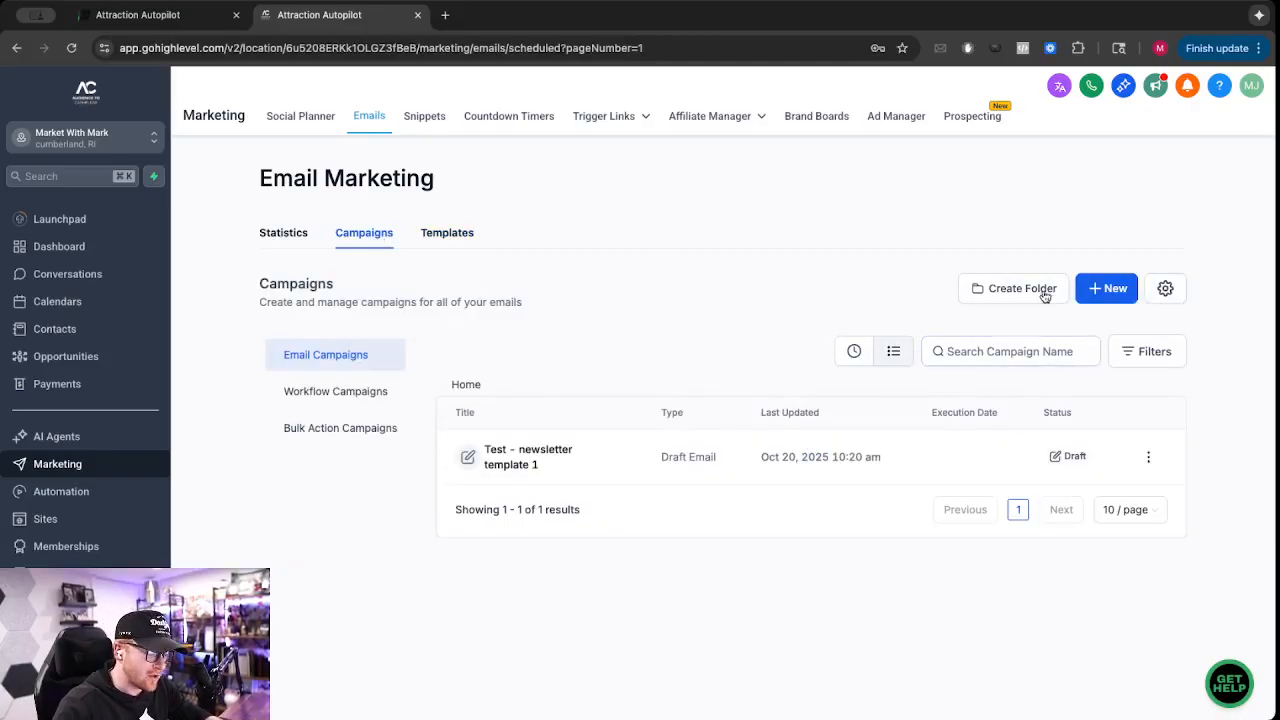
left_click(1095, 296)
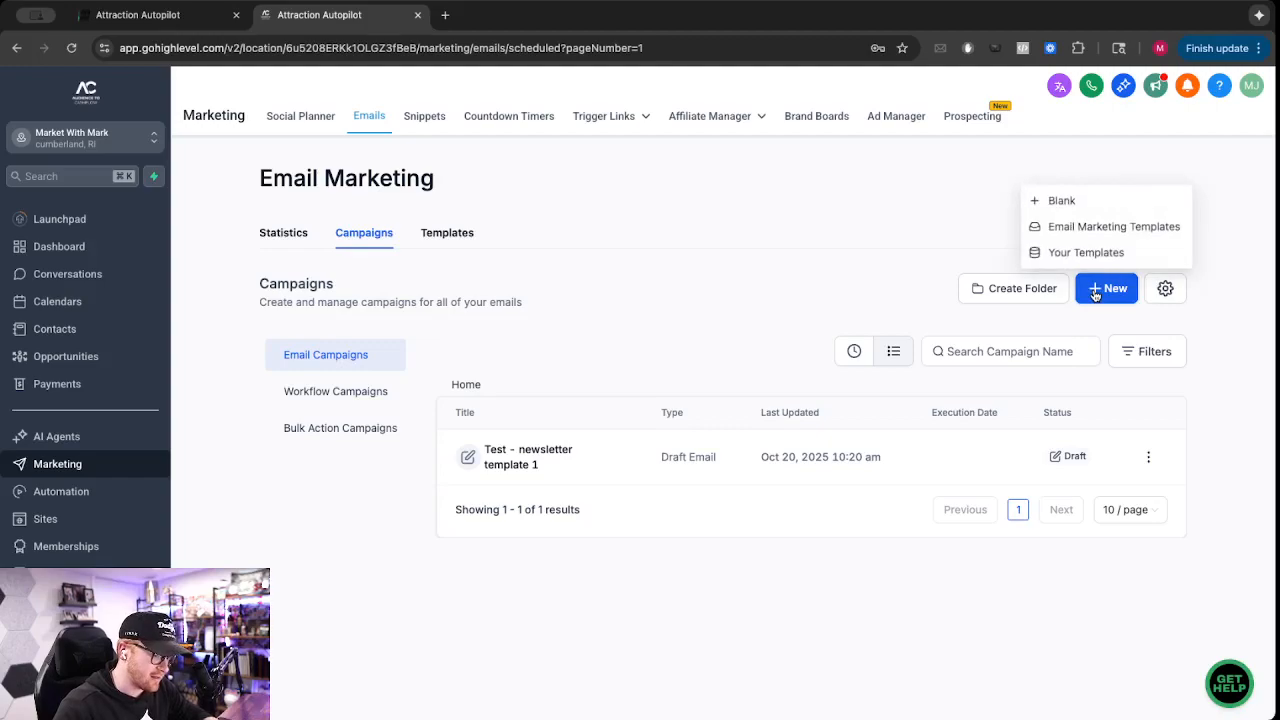
left_click(1082, 228)
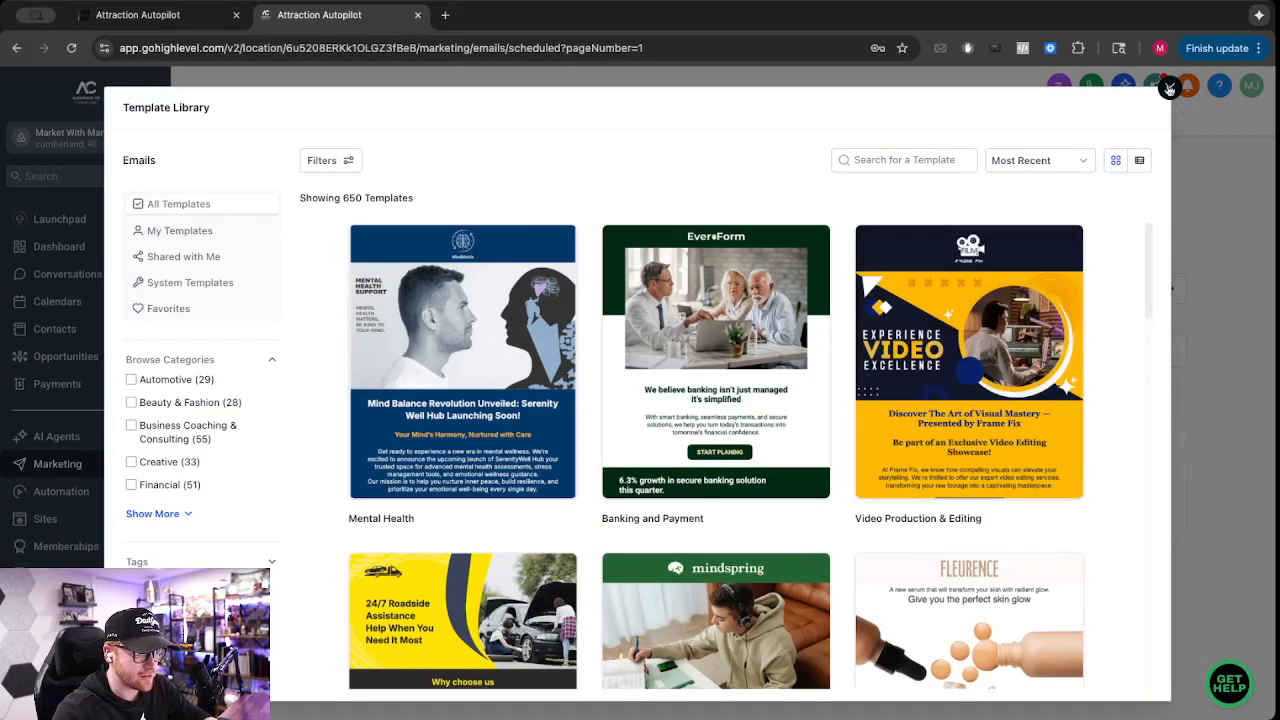
left_click(1170, 88)
- Create a blank email campaign using the Design Editor
left_click(1095, 290)
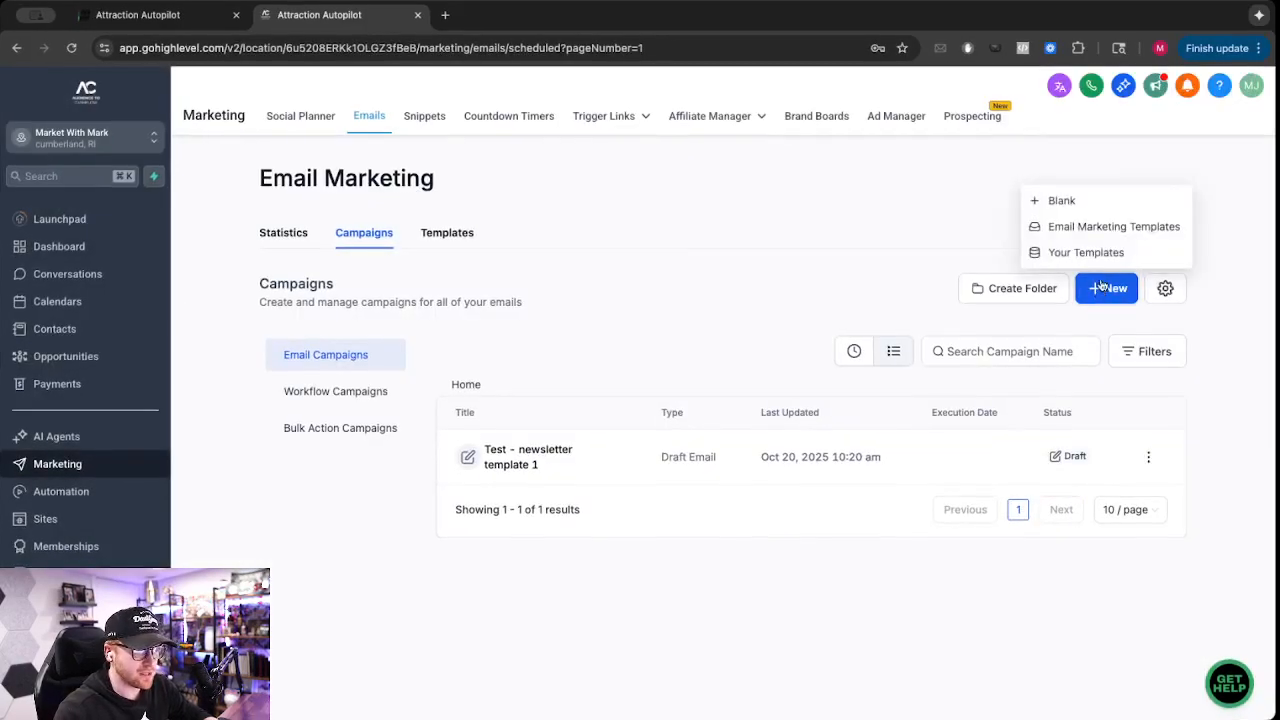
left_click(1062, 201)
left_click(486, 544)
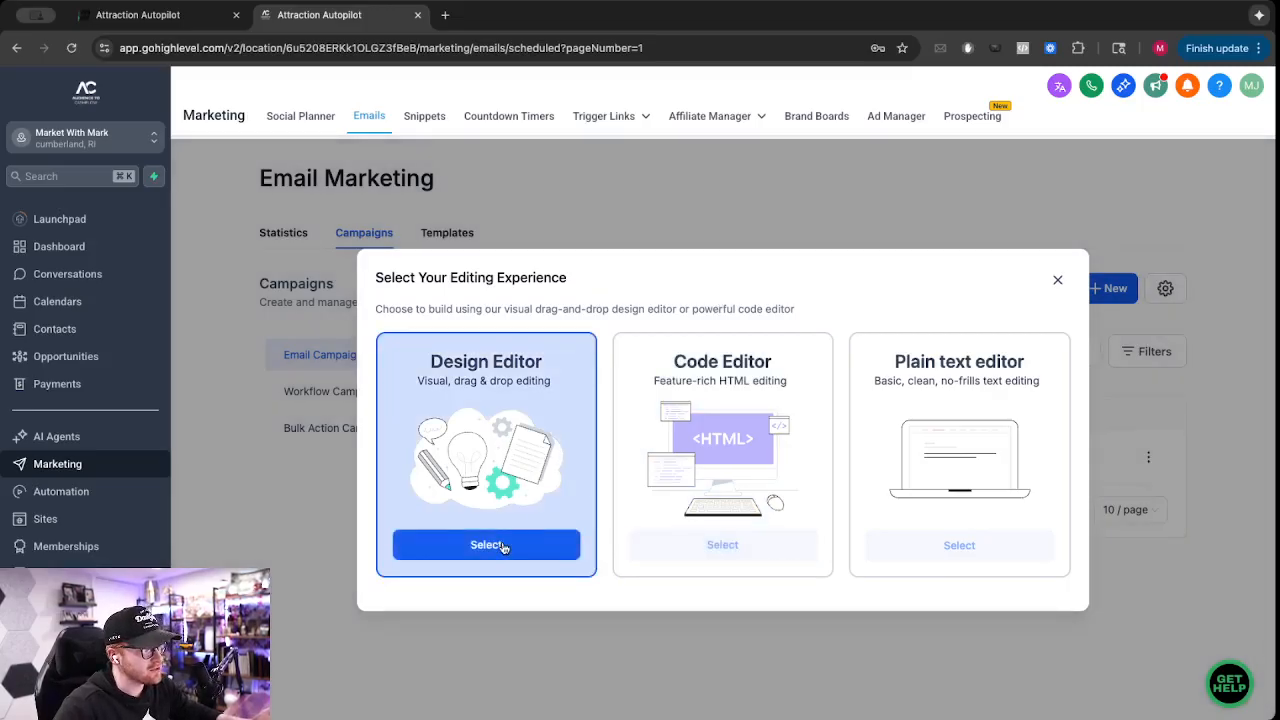
left_click(503, 545)
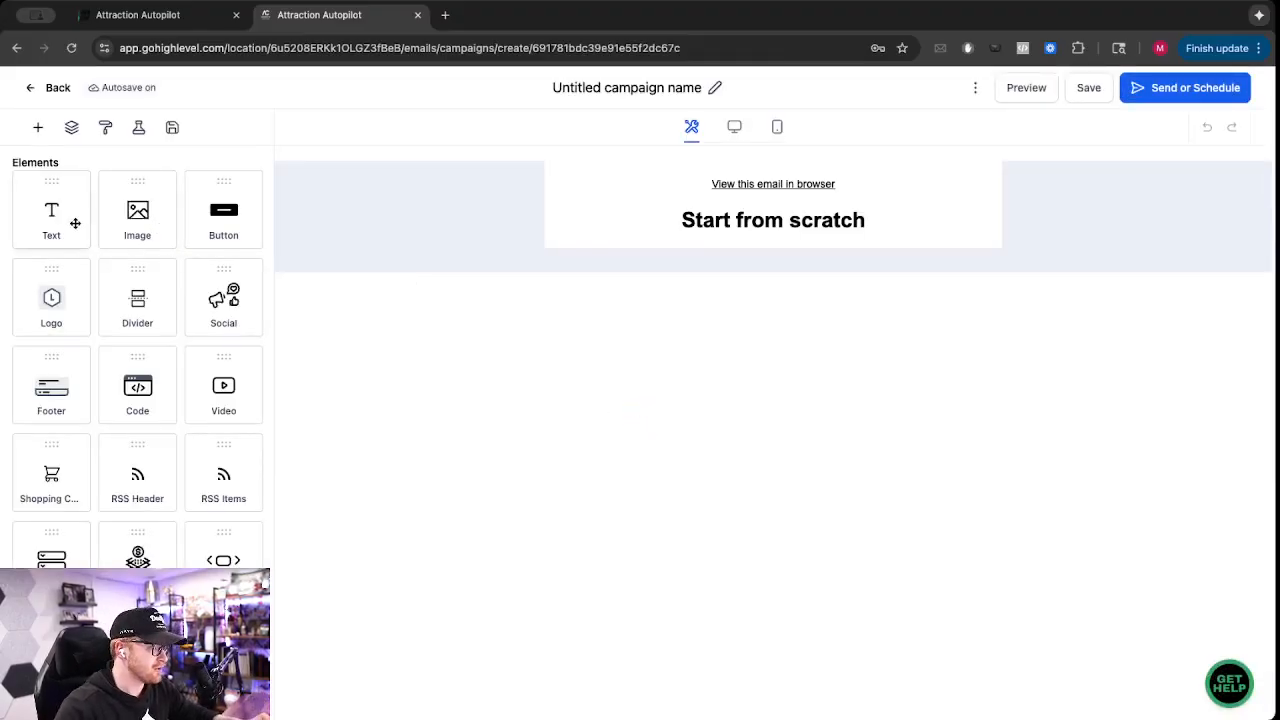
- Add a Logo element at the top of the email, above the view-in-browser link
left_click_drag(43, 302, 700, 150)
left_click_drag(343, 336, 343, 336)
left_click(254, 165)
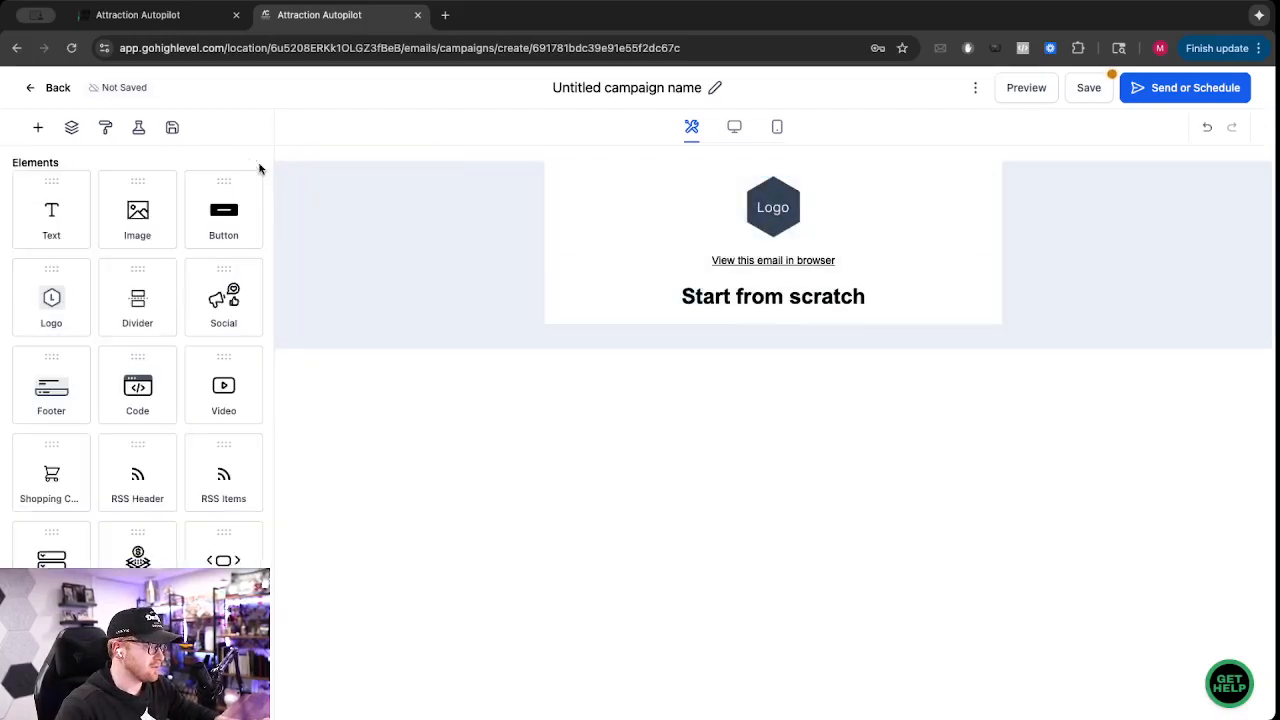
- Add a Button element between the view-in-browser link and the "Start from scratch" heading
left_click_drag(220, 229, 757, 263)
left_click(646, 215)
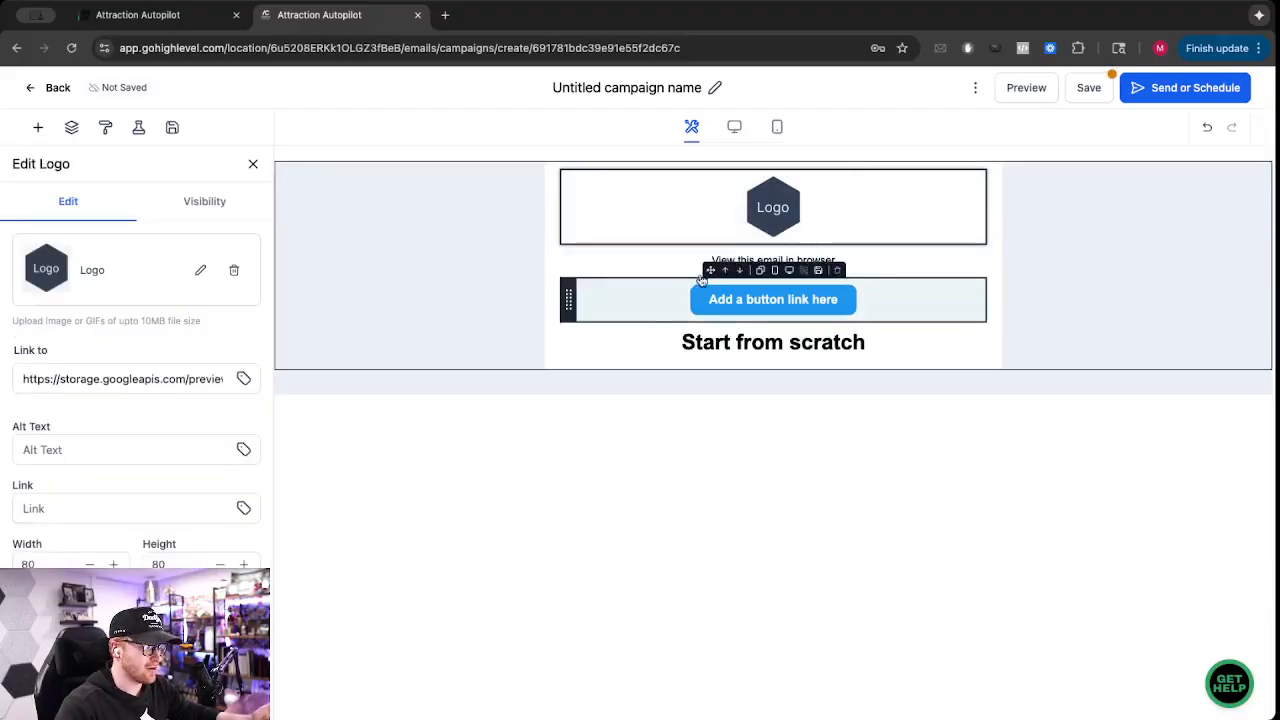
left_click(253, 164)
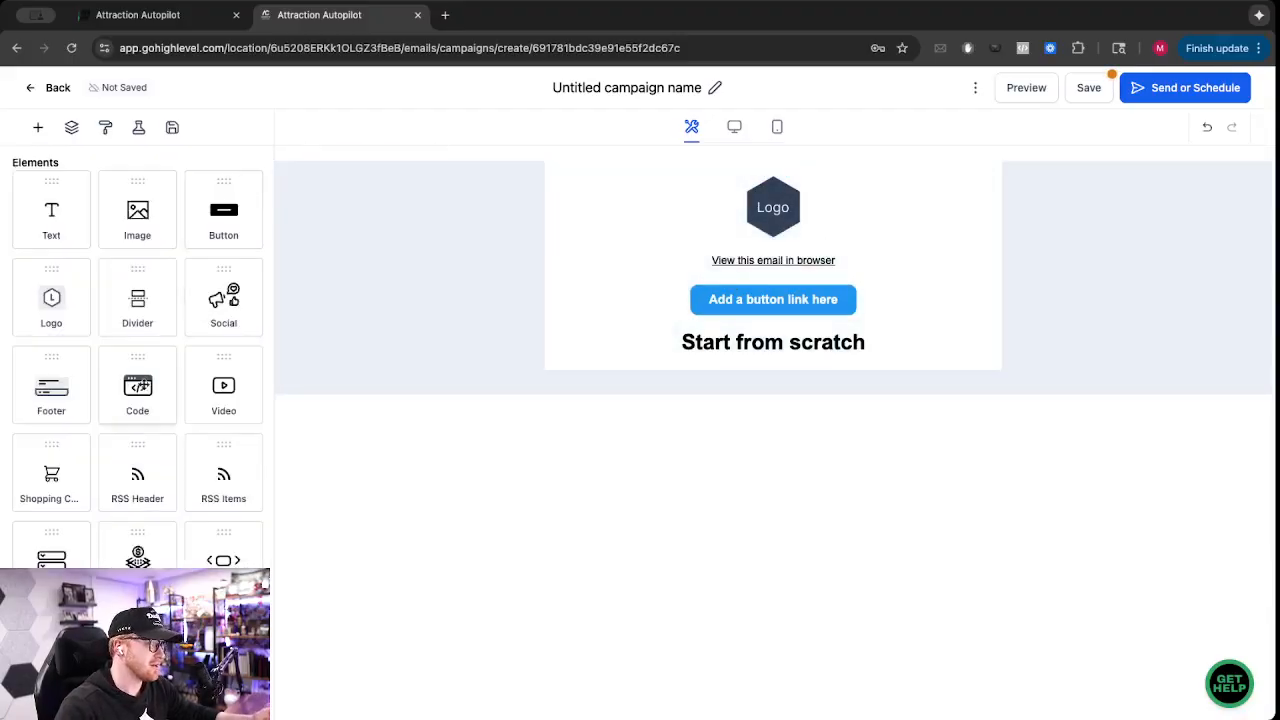
- Add a Text element below the logo with the greeting "Hey {{contact.first_name}}!", using the contact's First Name custom value
left_click_drag(51, 212, 569, 263)
key("BackSpace")
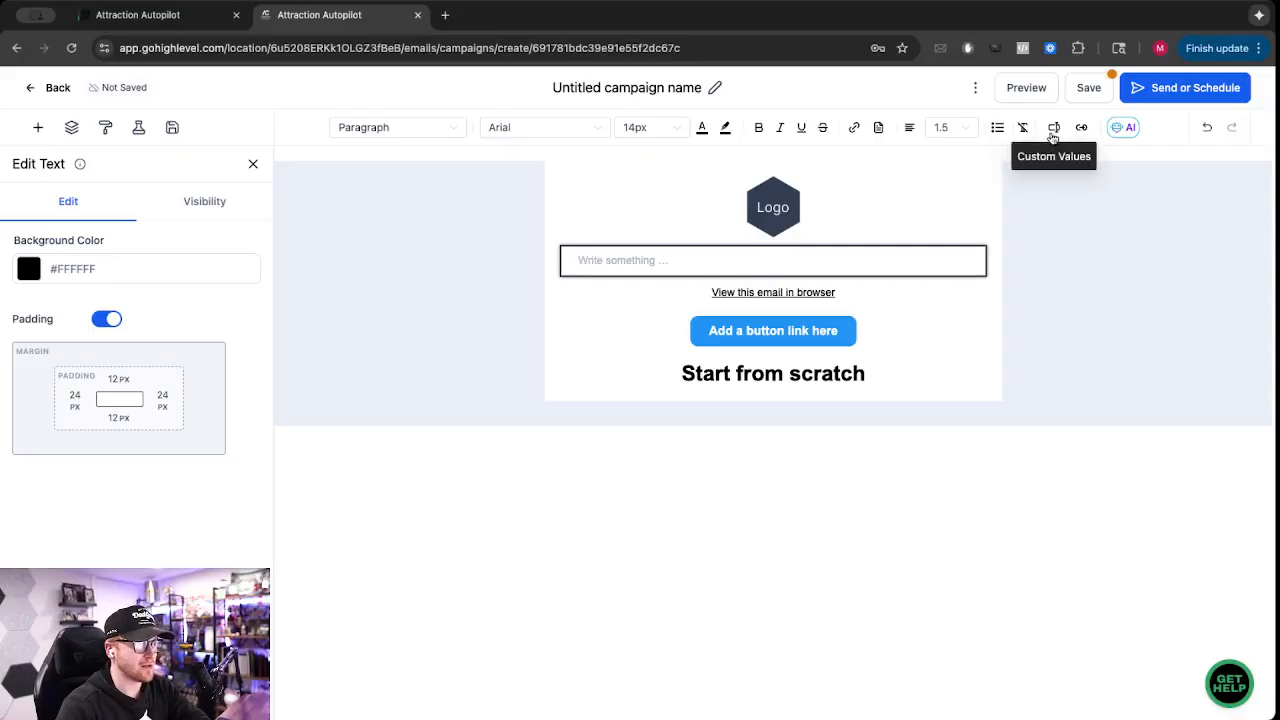
type("Hey")
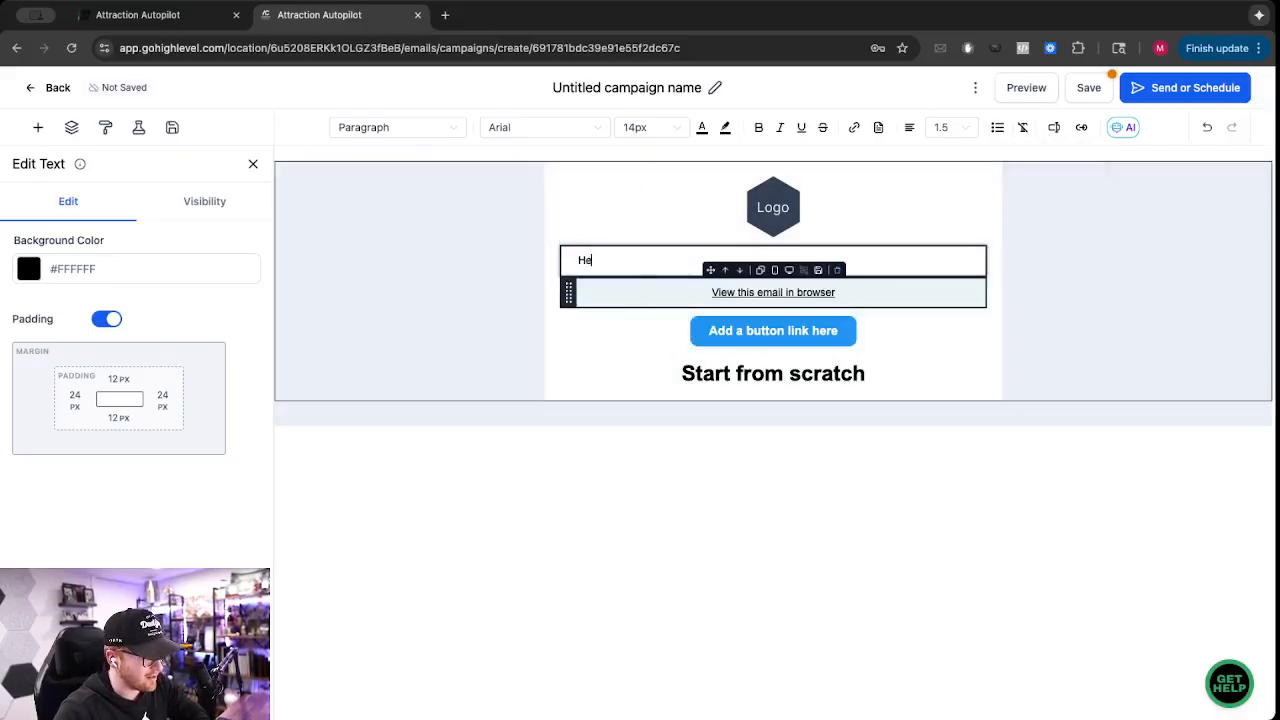
left_click(1056, 128)
left_click(969, 196)
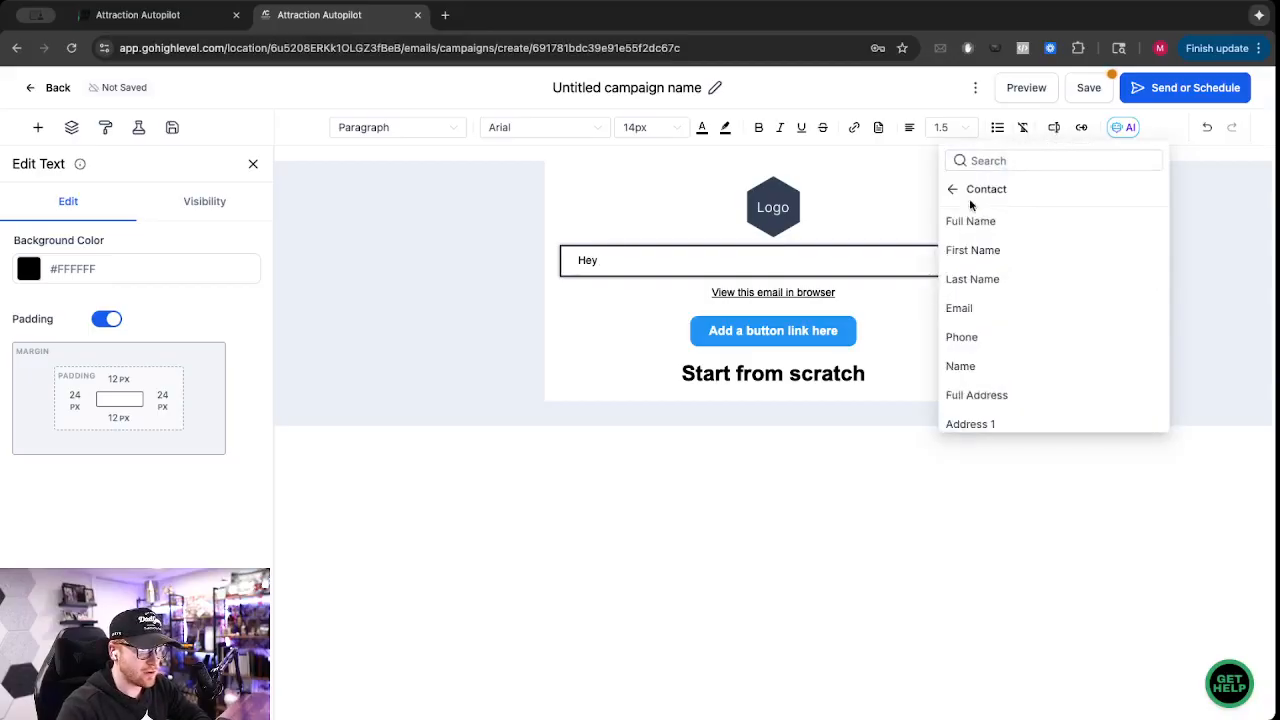
left_click(977, 250)
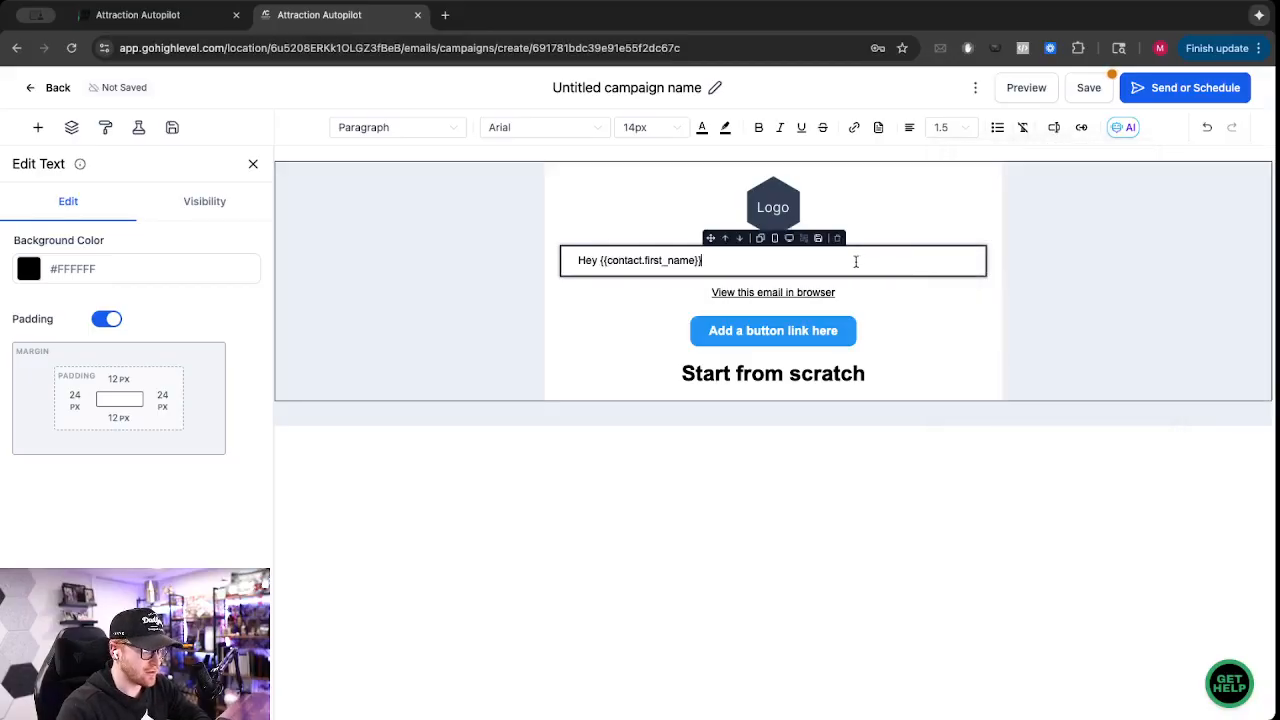
type("!")
- Add the placeholder line "tgrthdrhdfthdfthfghfhgfhfhf h" as a new paragraph under the greeting
key("Return")
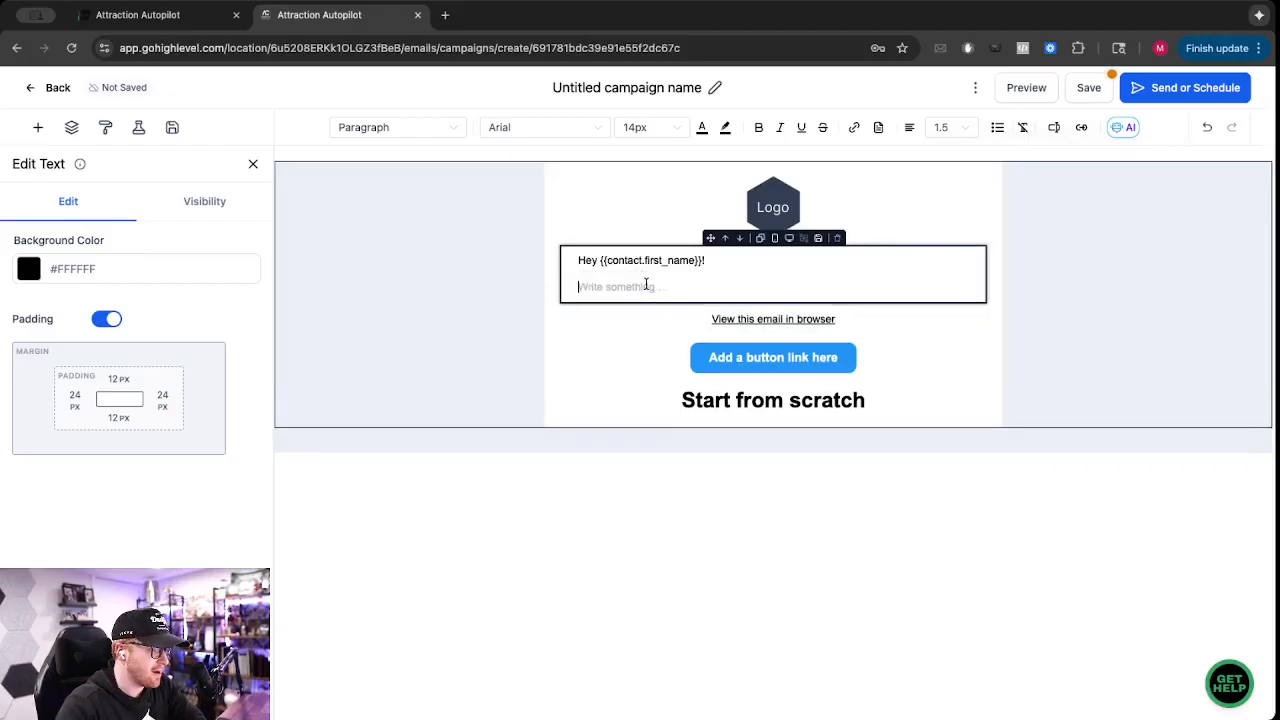
type("tgrthdrhdfthdfthfghfh")
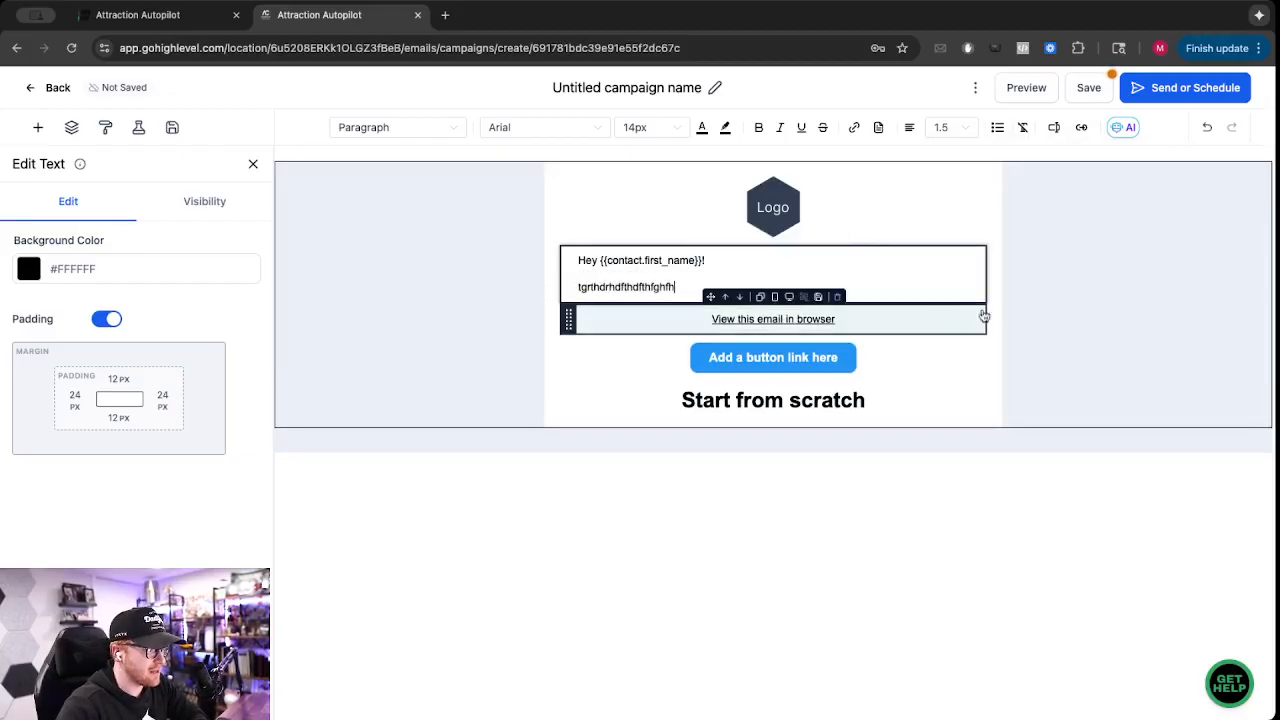
type("gfhfhf h")
left_click(253, 164)
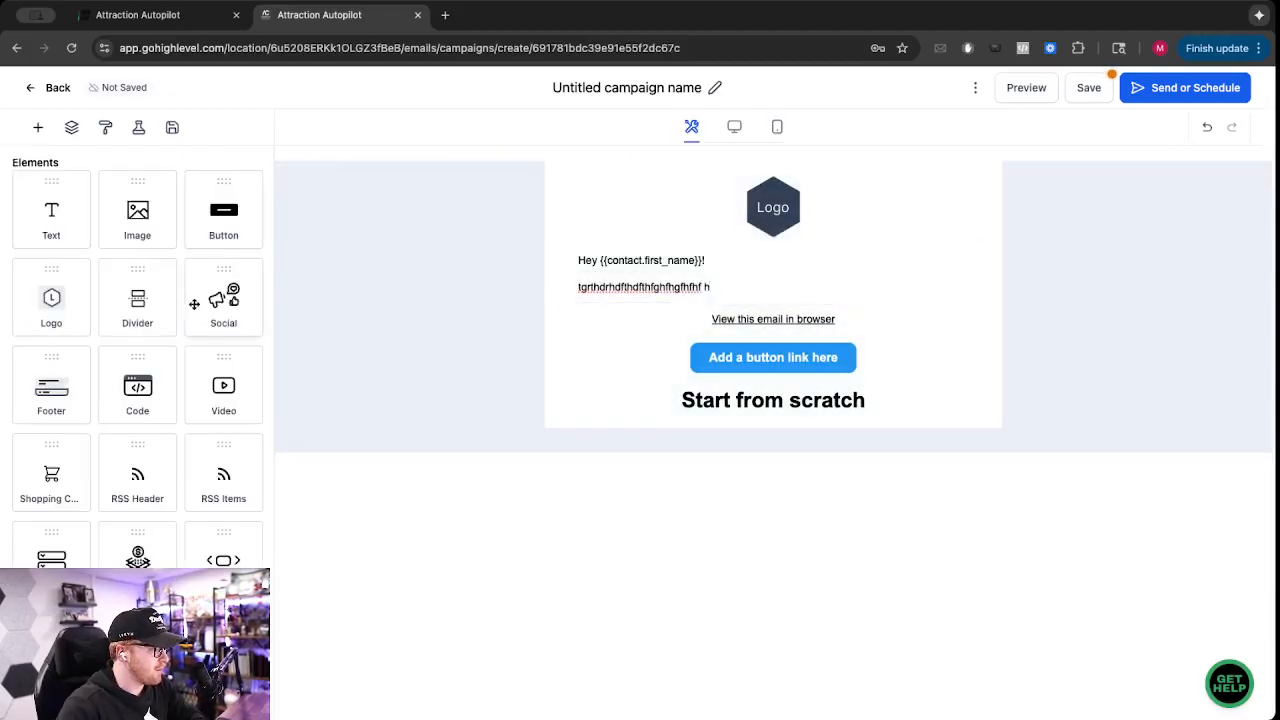
- Add an Image element below the text and fill it with the three-panel captioned video picture from the media library
left_click_drag(140, 234, 784, 322)
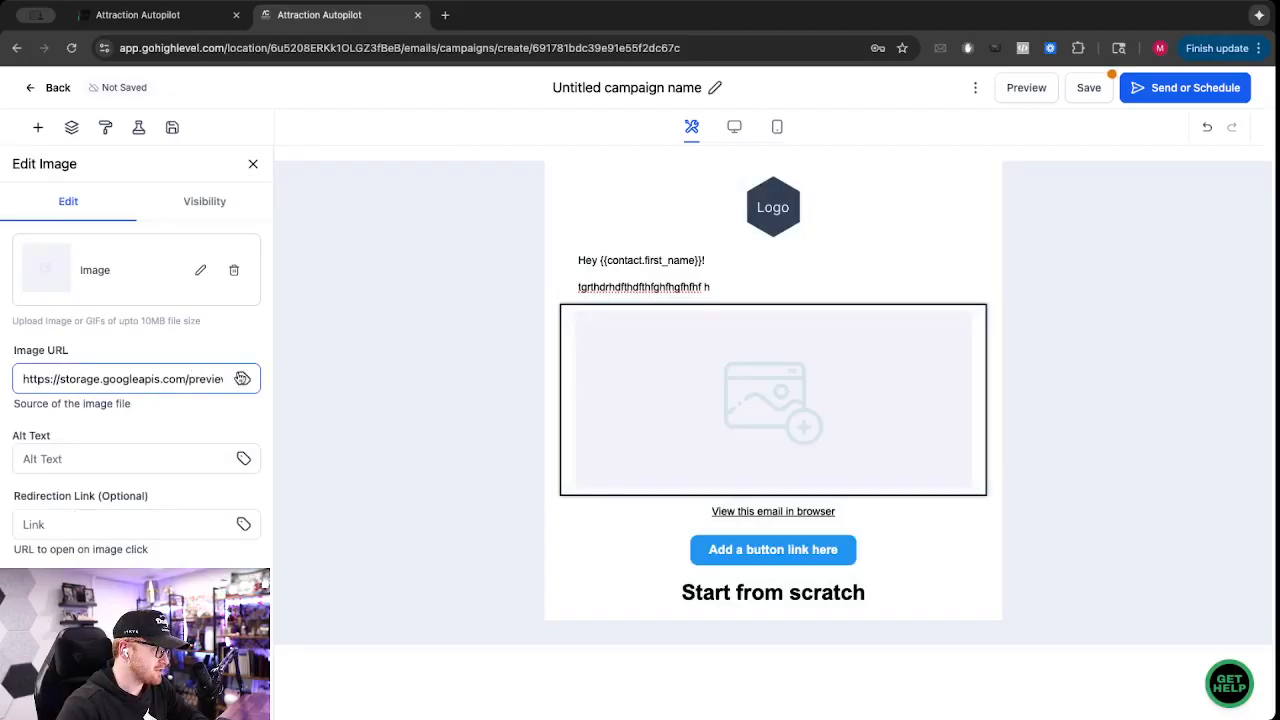
left_click(200, 270)
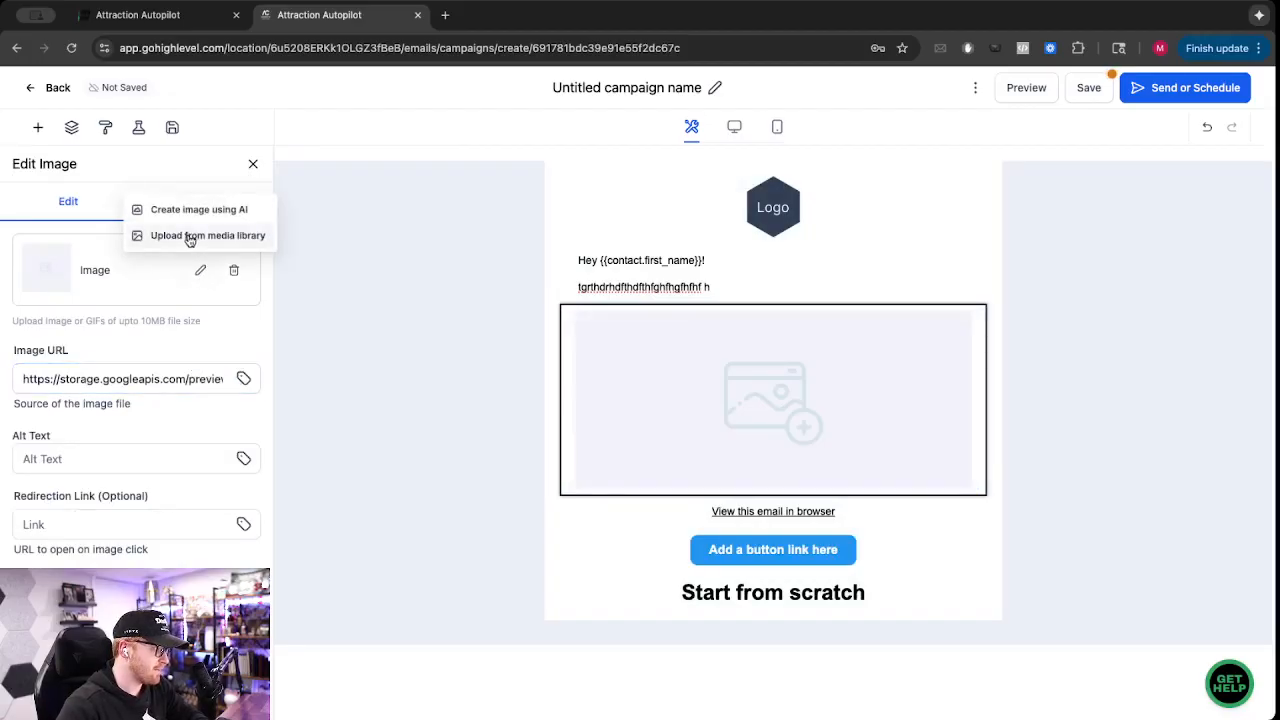
left_click(190, 237)
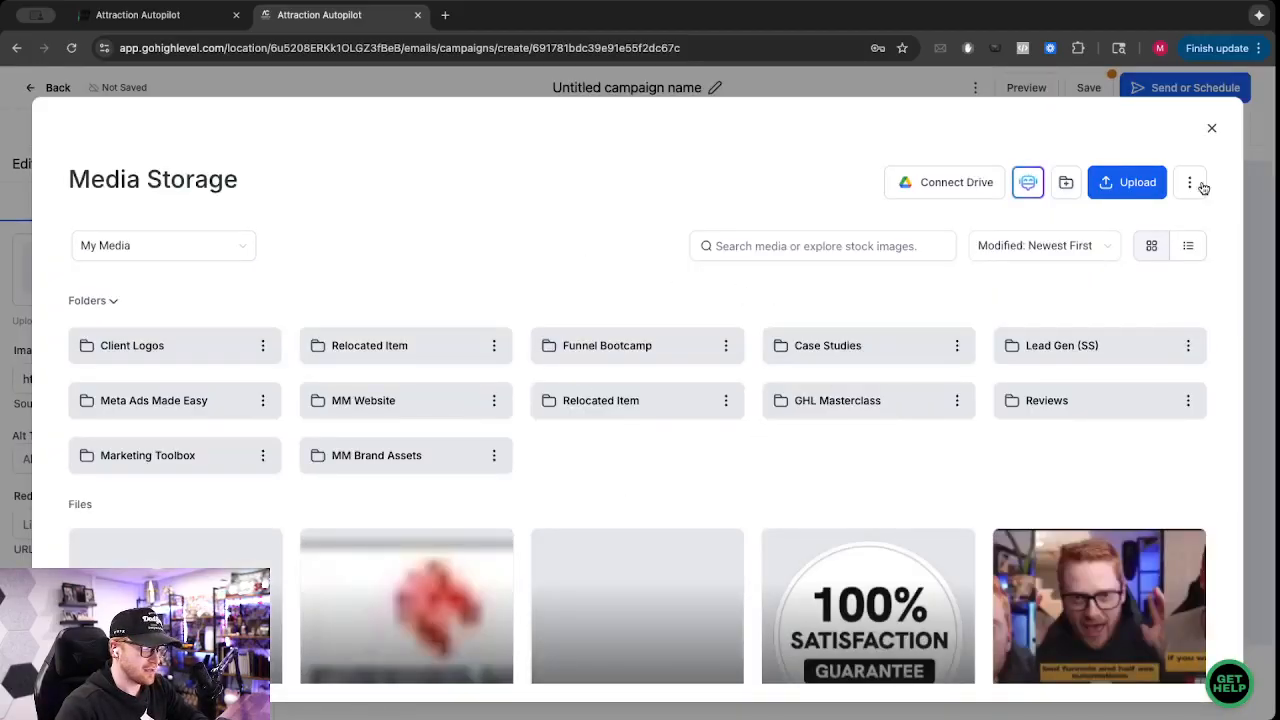
left_click(1123, 554)
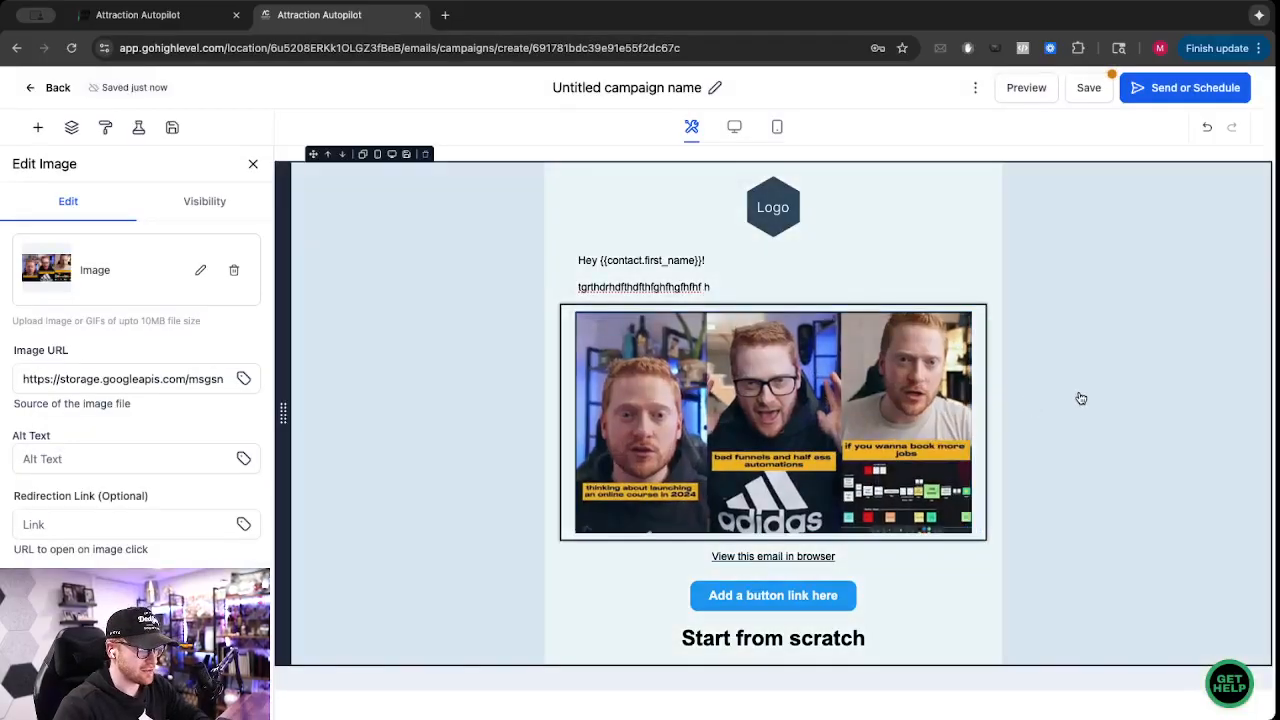
left_click(1081, 399)
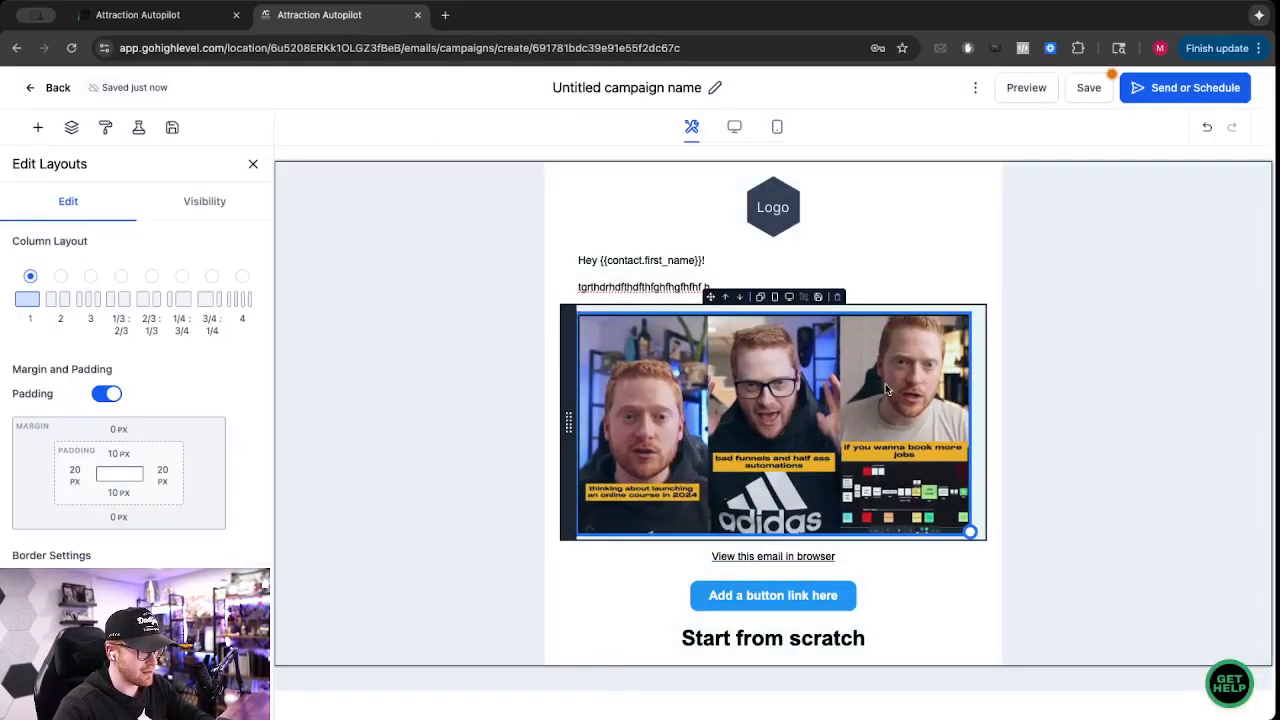
left_click(253, 164)
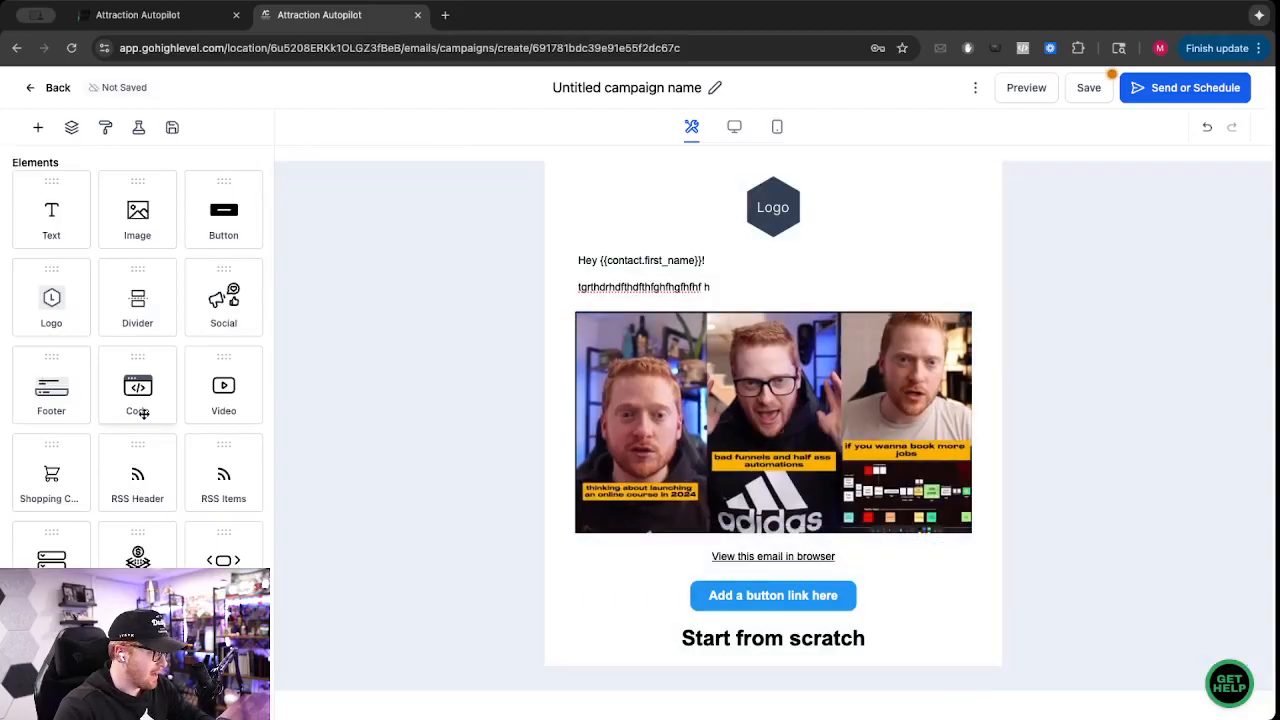
- Examine the email button's settings for font, action, link URL and alignment
left_click(748, 597)
scroll(195, 522, "down", 1)
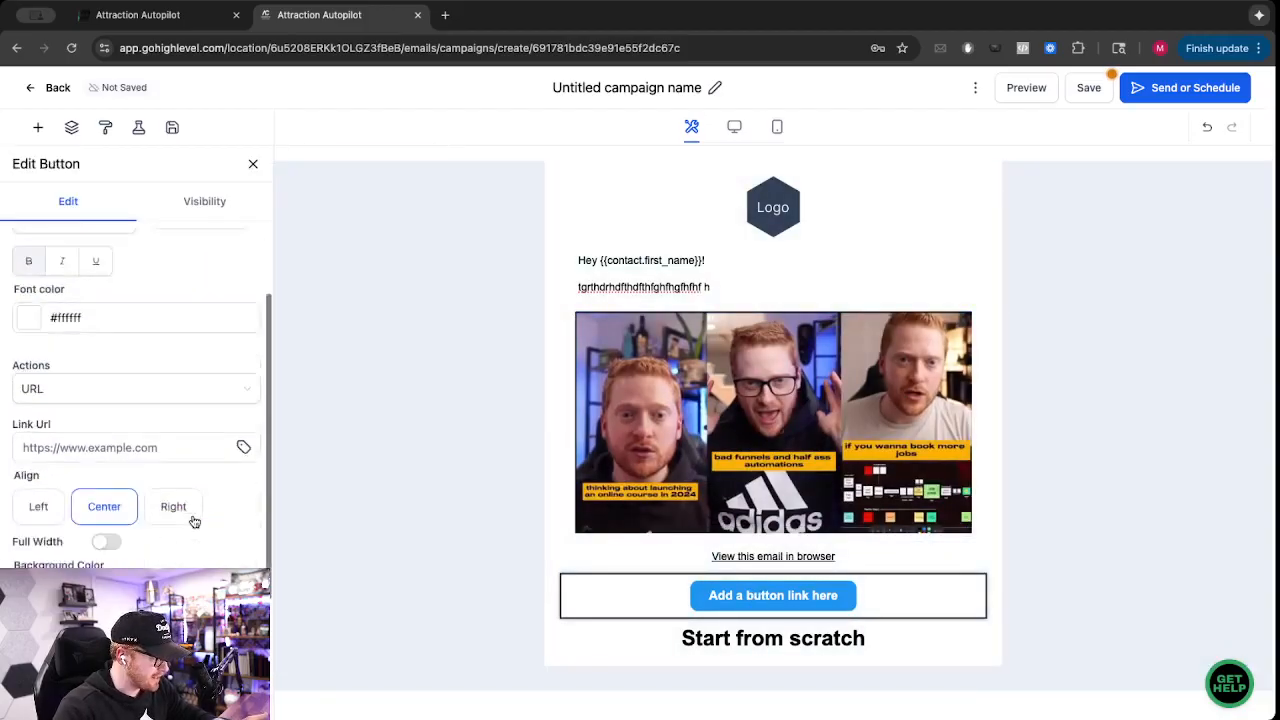
scroll(80, 537, "down", 2)
scroll(108, 350, "up", 3)
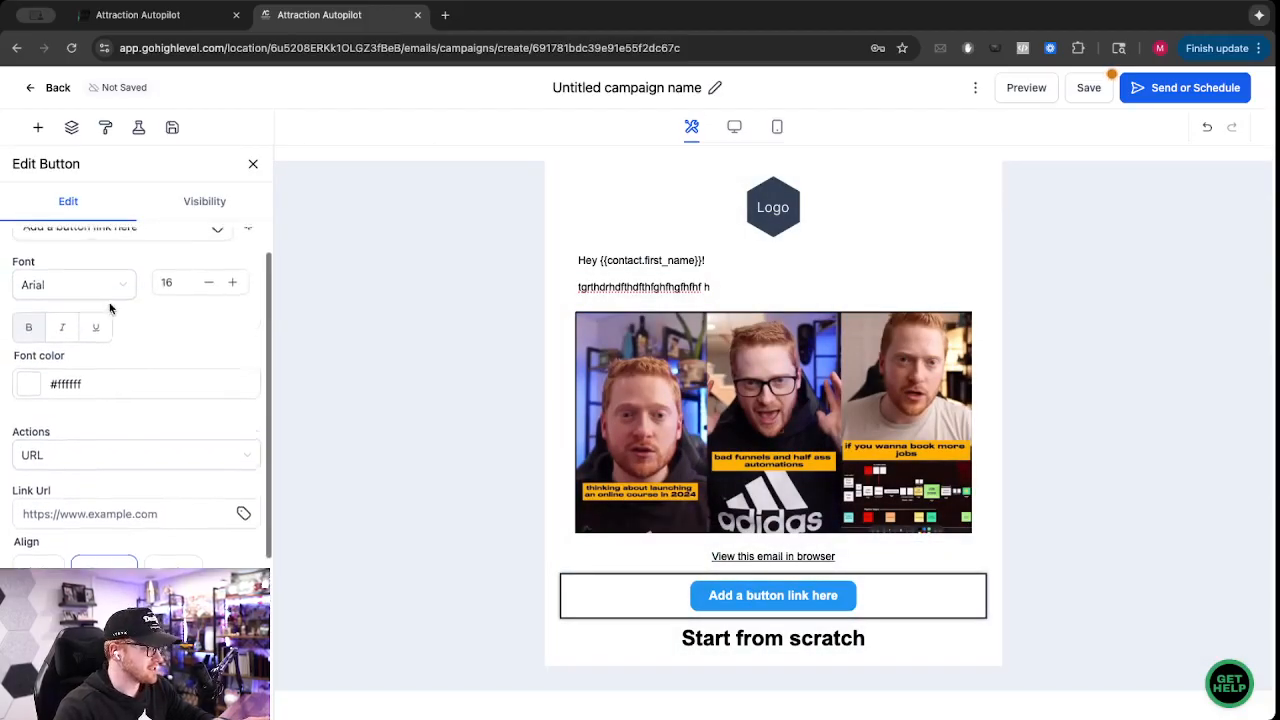
scroll(110, 308, "up", 1)
left_click(125, 548)
scroll(123, 552, "down", 1)
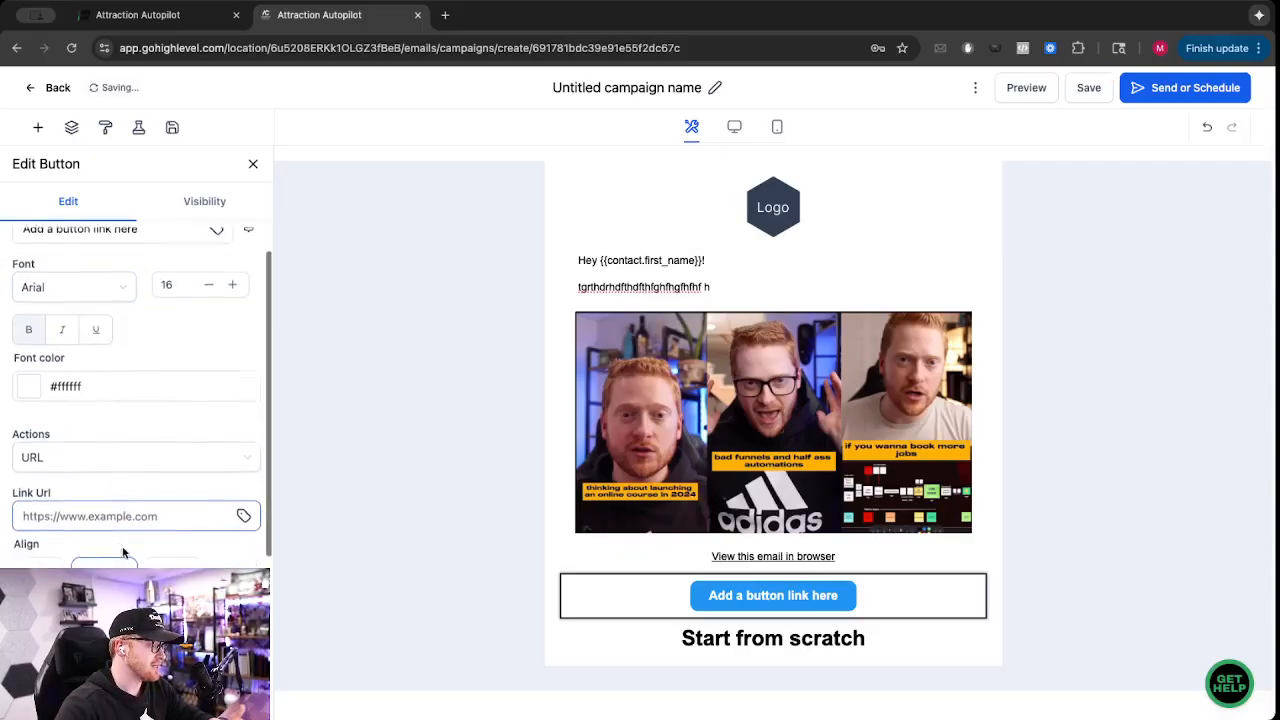
left_click(251, 165)
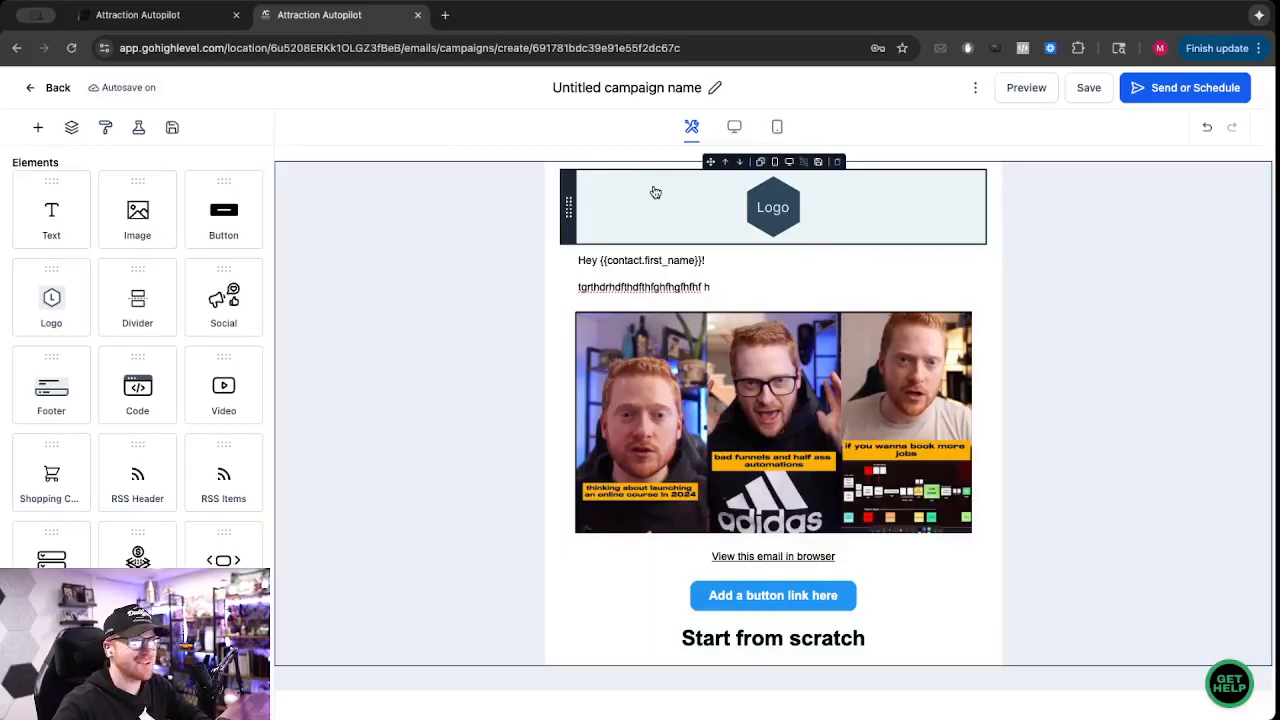
- Rename the campaign as "Test 1"
triple_click(613, 88)
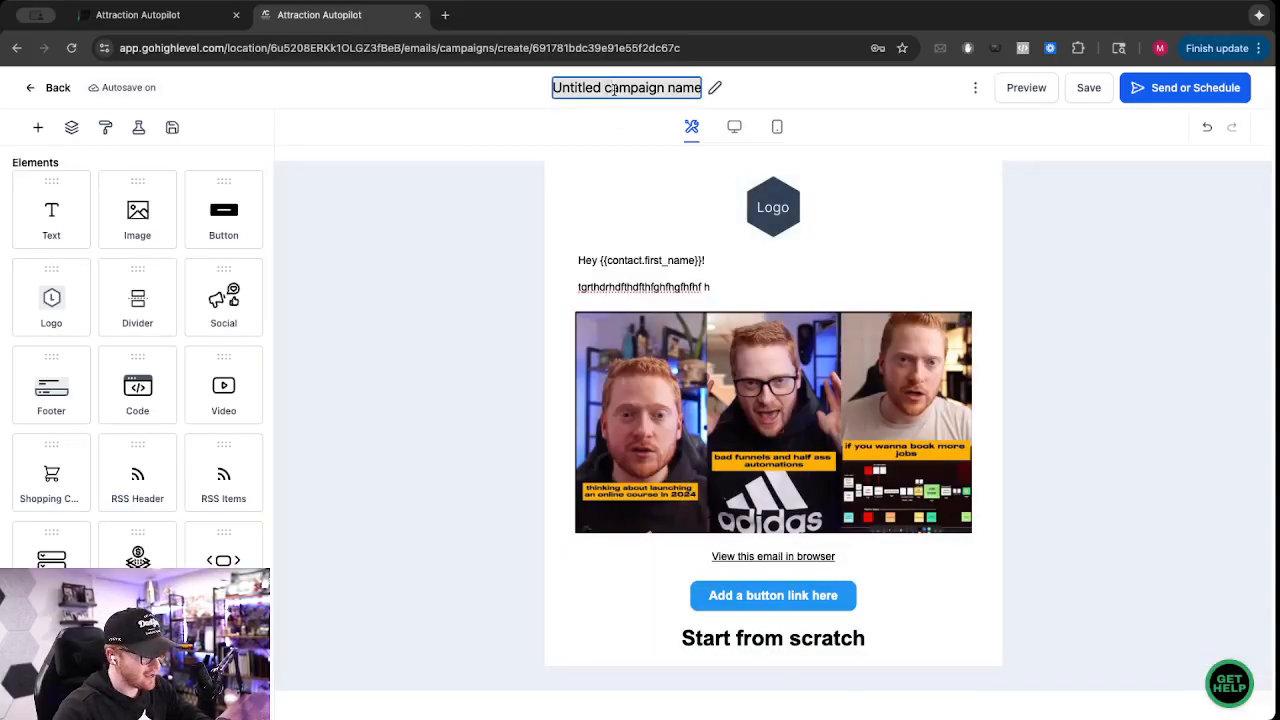
type("Test 1")
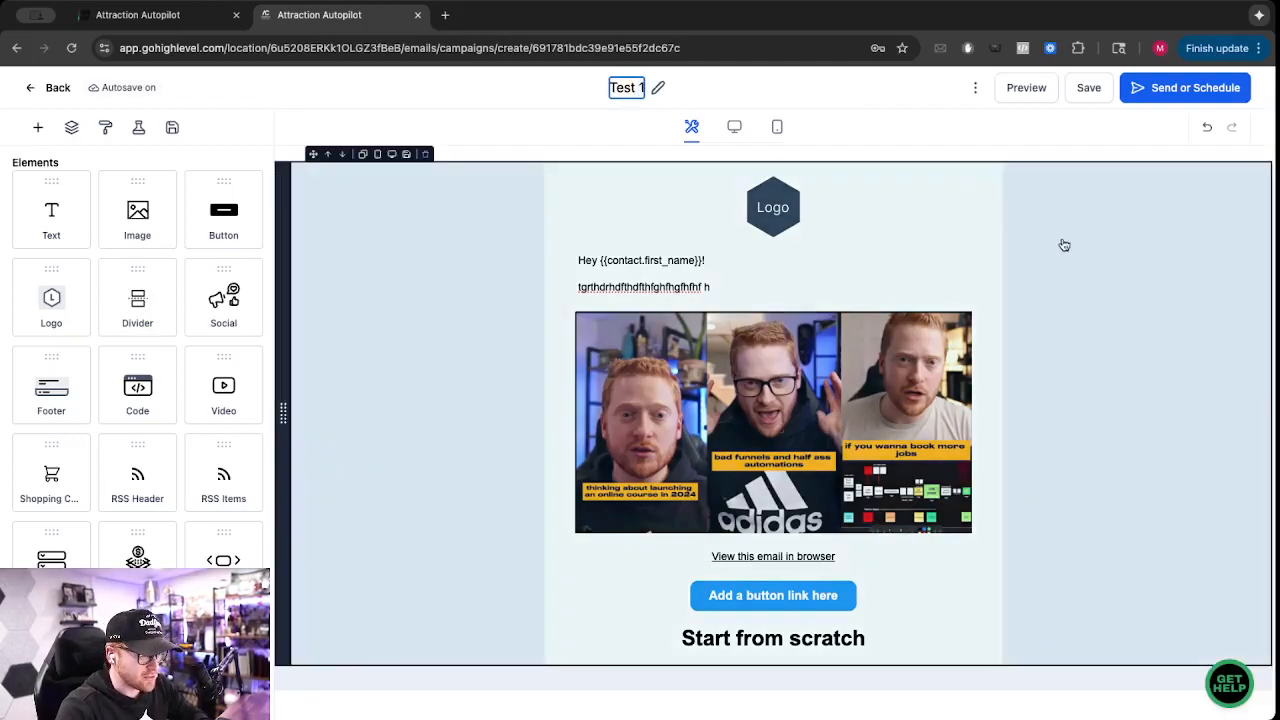
left_click(1064, 245)
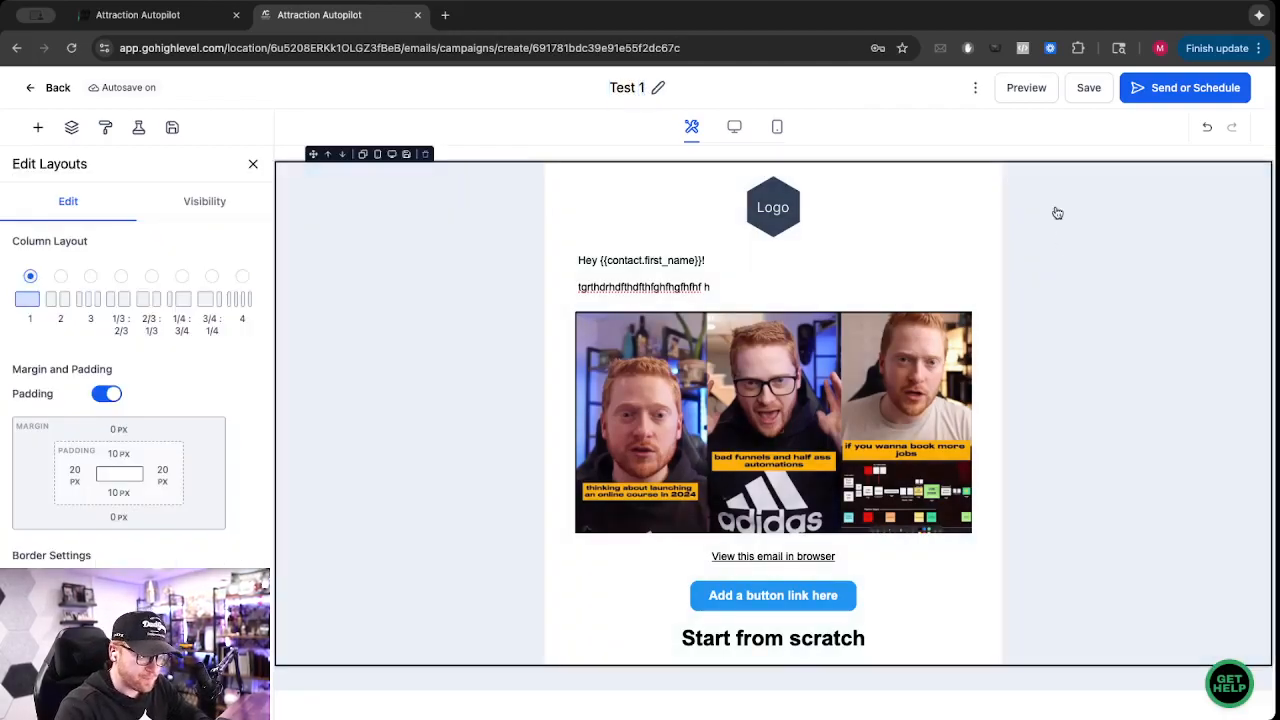
- Check the campaign's additional options, such as test email and file attachments, and proceed to the send or schedule settings
left_click(972, 87)
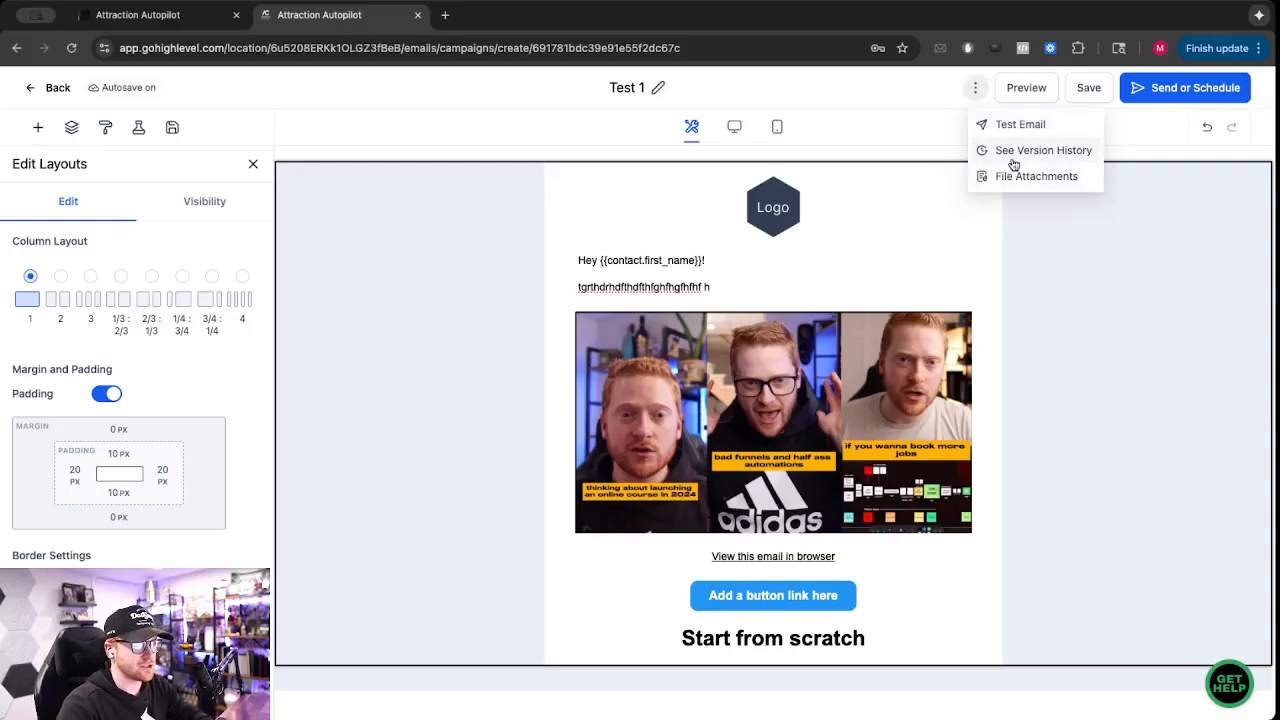
left_click(1056, 247)
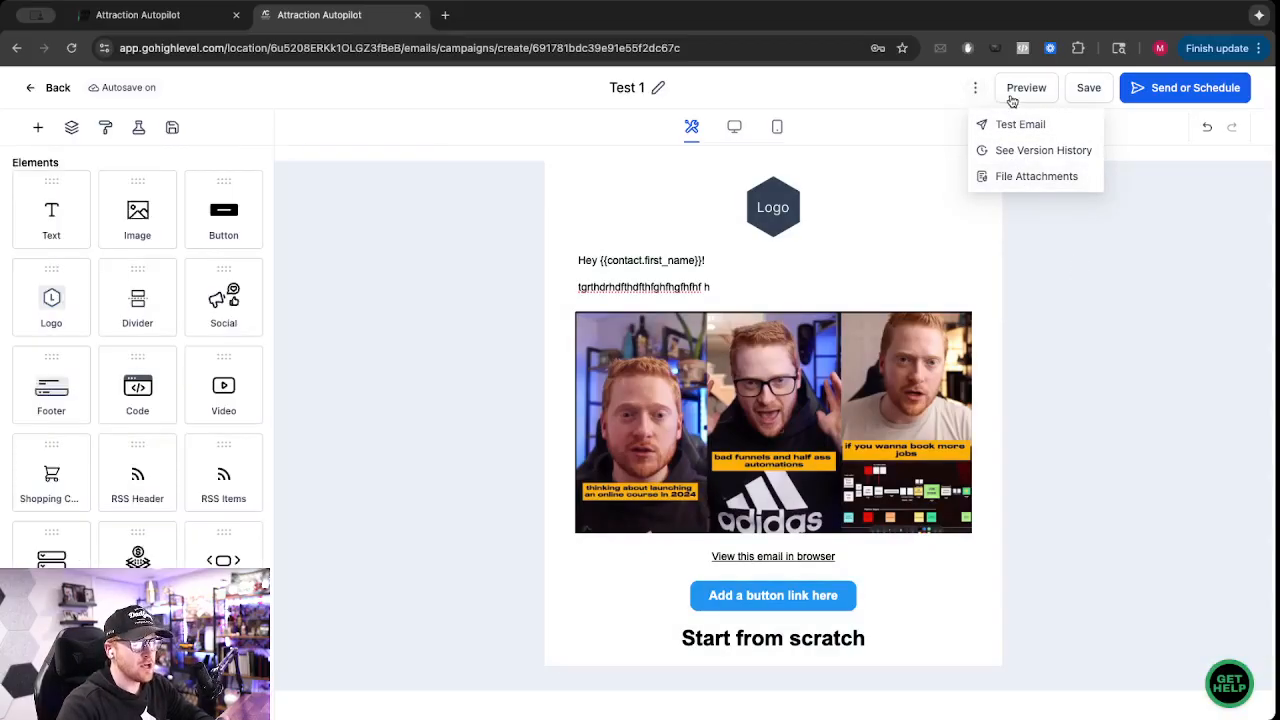
left_click(1156, 90)
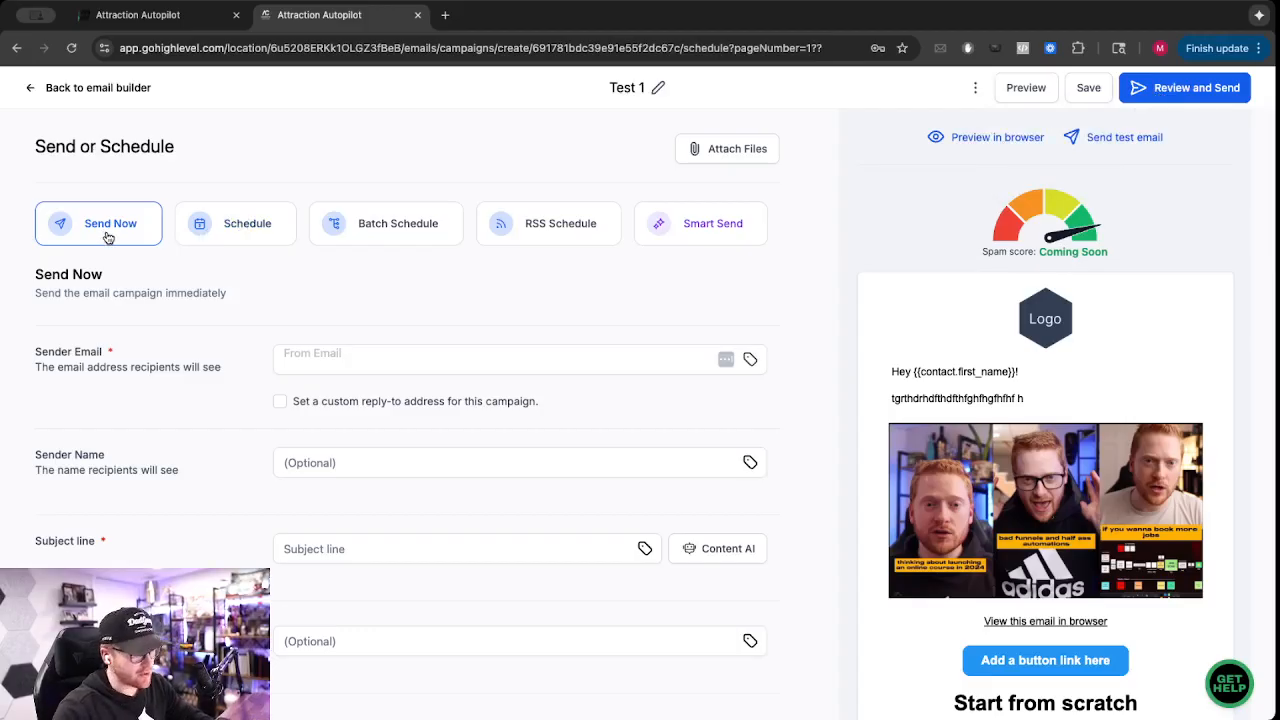
- Examine the date and time settings of the Schedule sending option
left_click(226, 229)
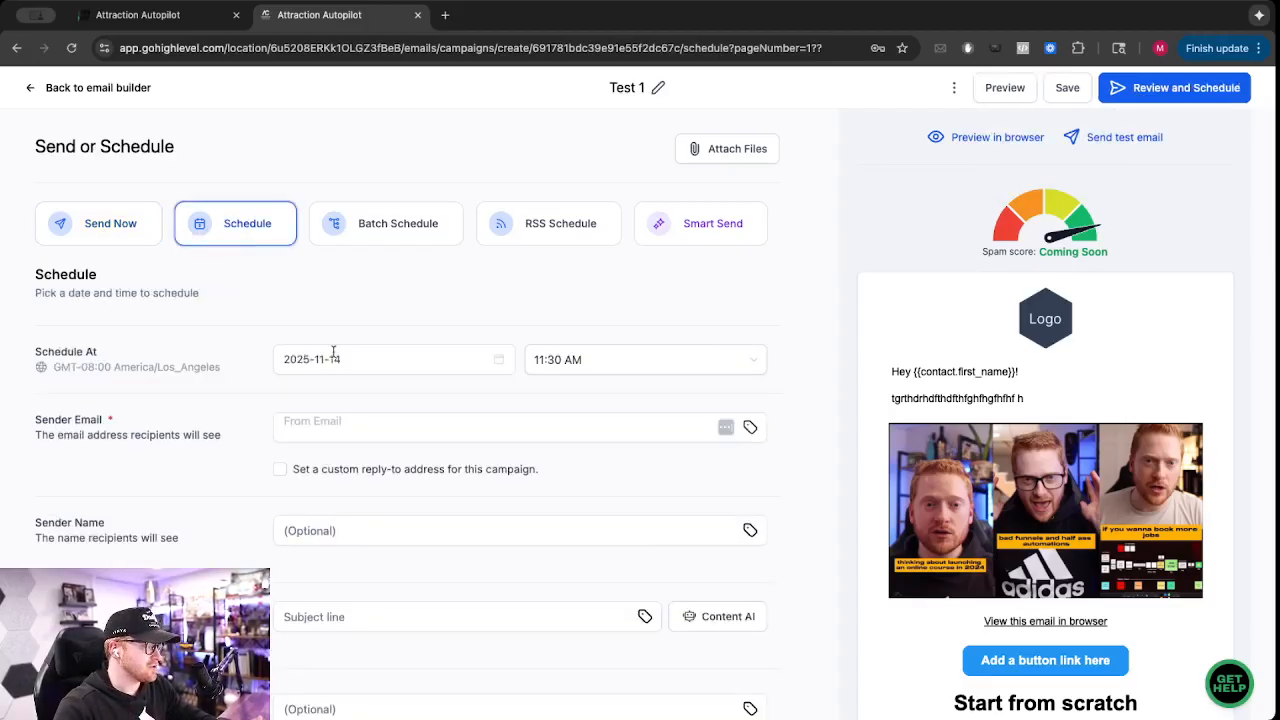
left_click(340, 358)
left_click(400, 287)
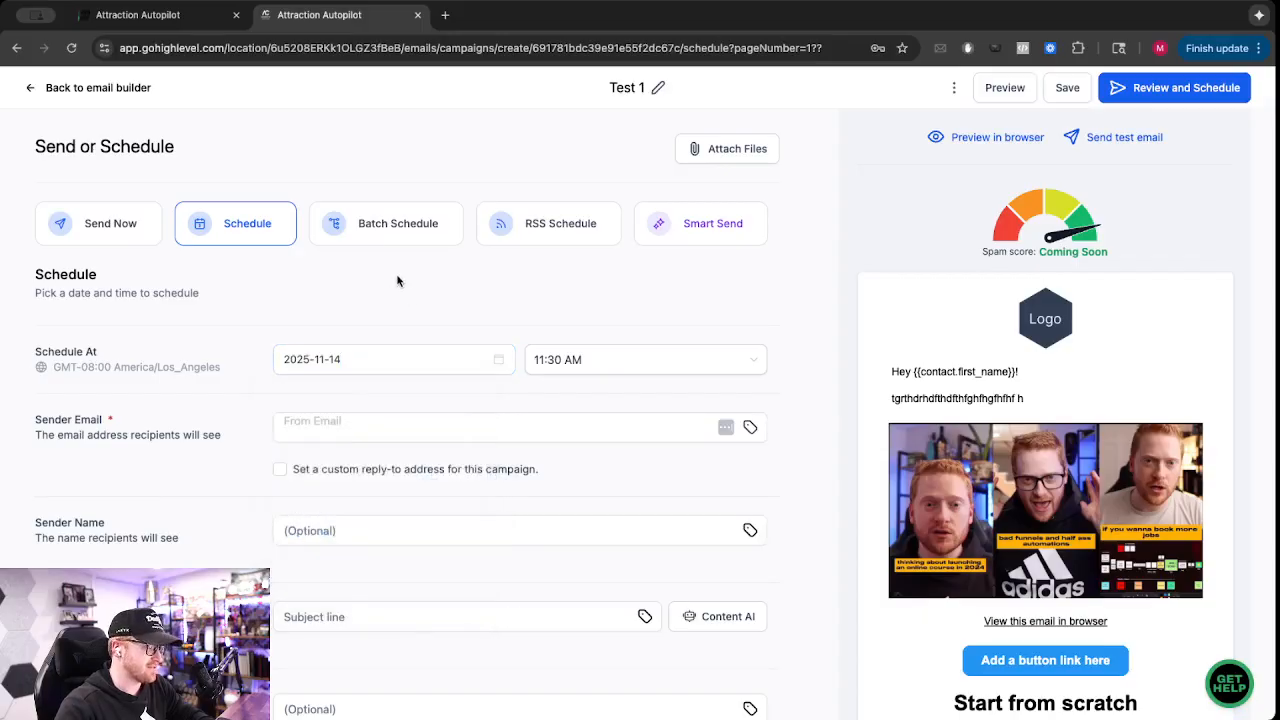
- Choose Batch Schedule and set a batch quantity of 100, repeating after 1 hour
left_click(375, 236)
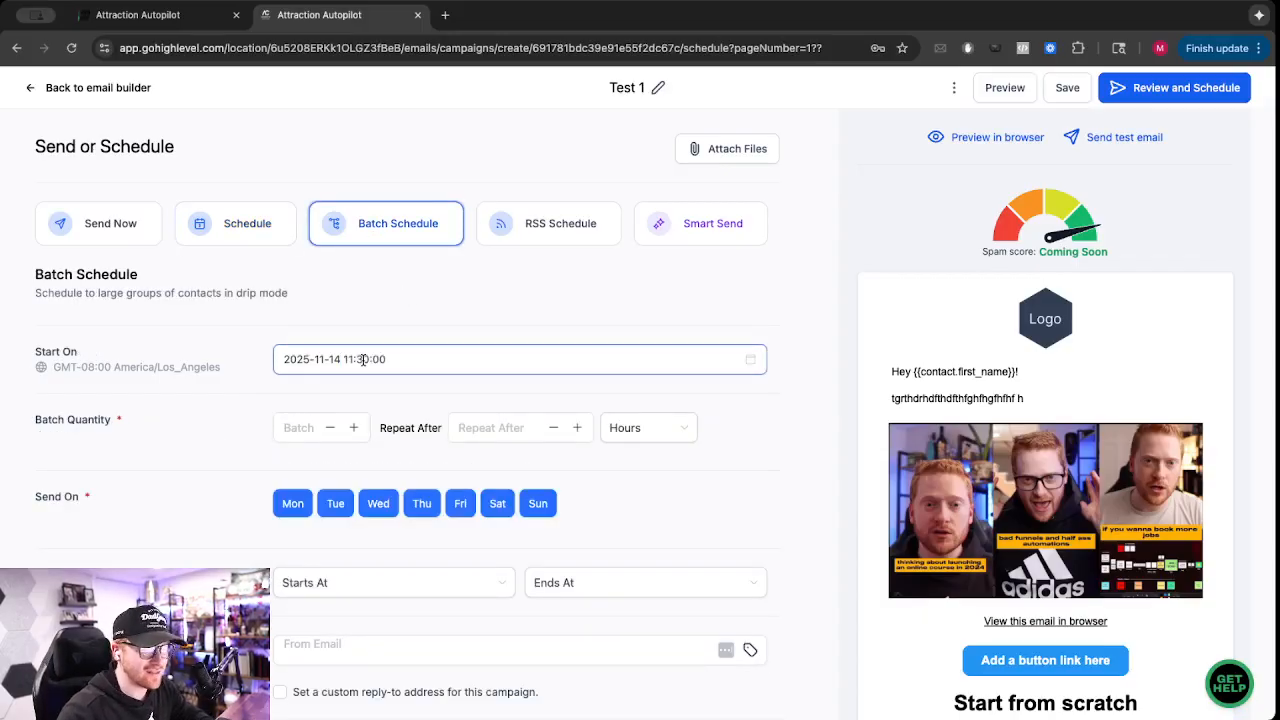
left_click(309, 427)
type("100")
left_click(461, 427)
type("1")
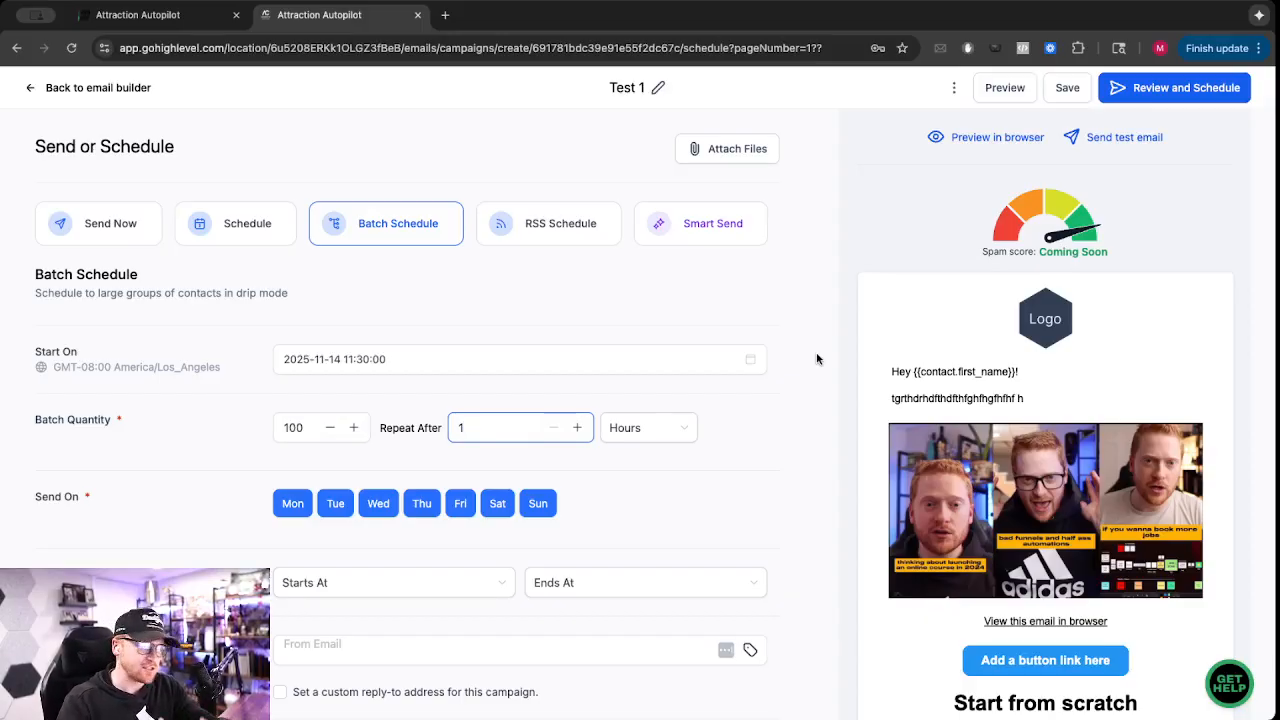
- Set the batch quantity to 30
left_click_drag(300, 427, 270, 427)
type("30")
left_click(339, 393)
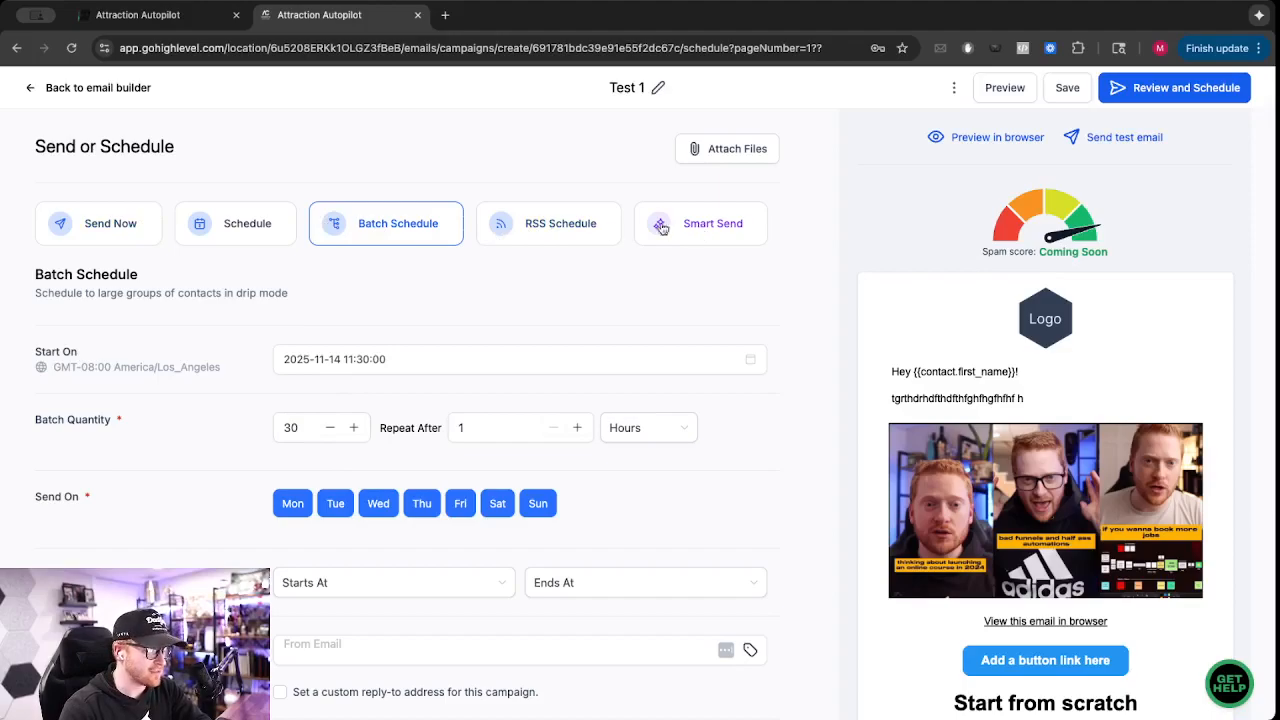
- Compare the Send Now, Schedule and Batch Schedule options for the campaign
left_click(122, 222)
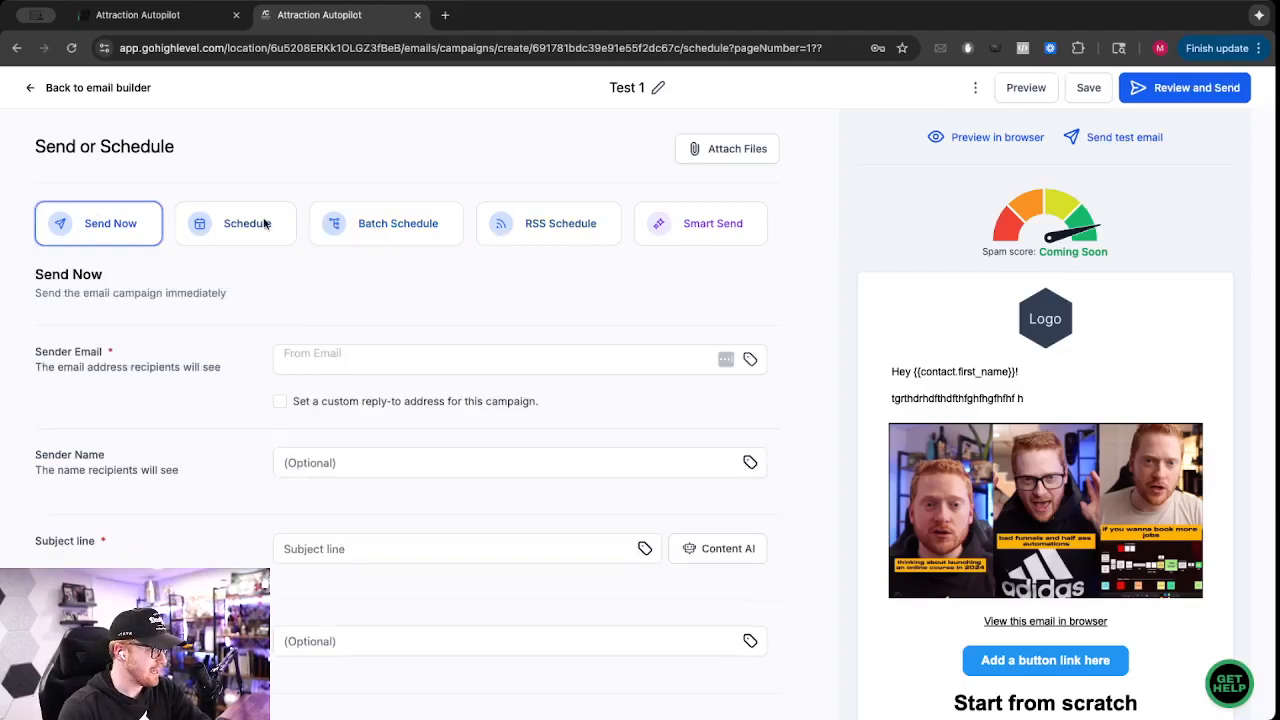
left_click(236, 226)
left_click(158, 228)
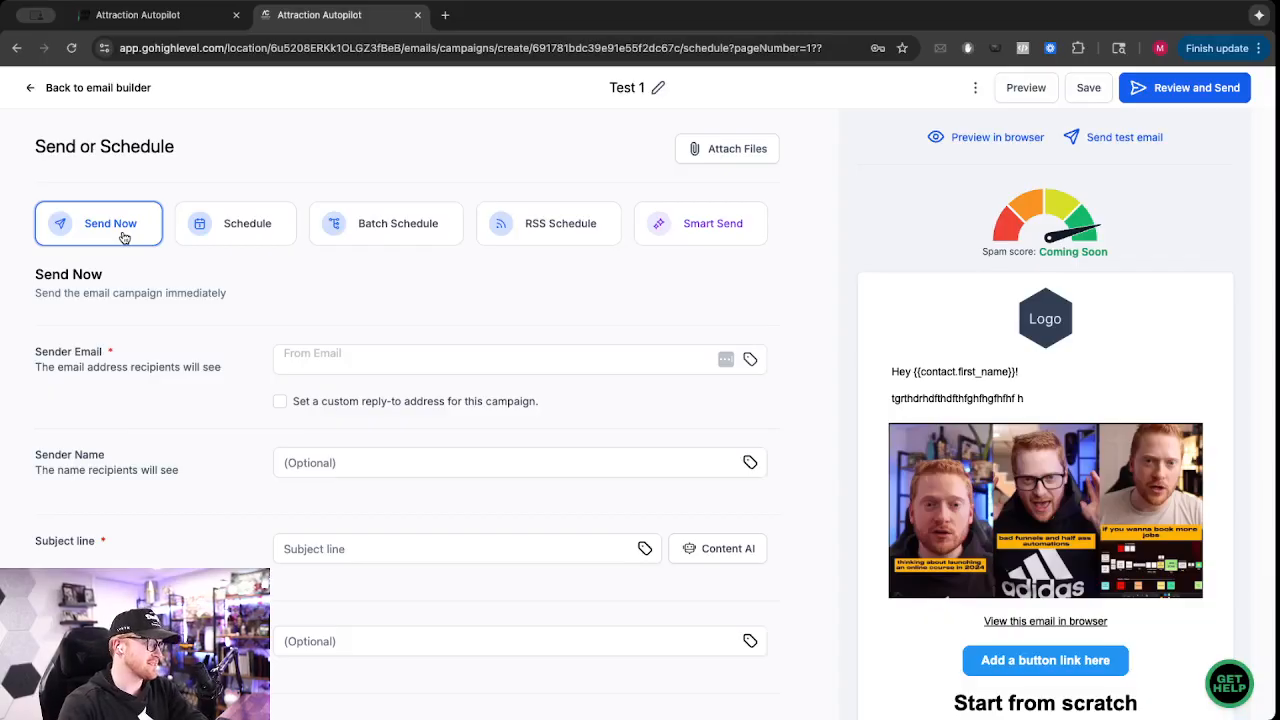
left_click(210, 228)
left_click(328, 238)
left_click(177, 234)
left_click(391, 234)
left_click(247, 236)
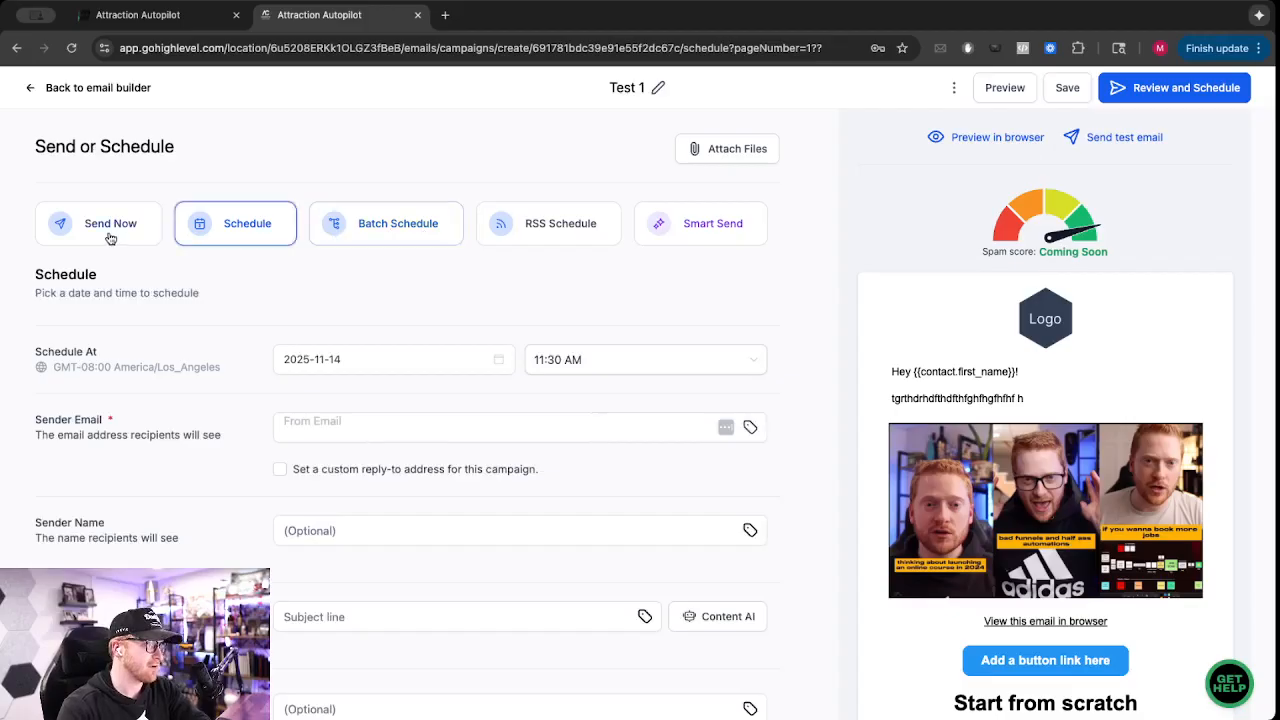
- Choose Send Now and fill in the sender email with the suggested saved address
left_click(109, 237)
left_click(420, 359)
left_click(376, 326)
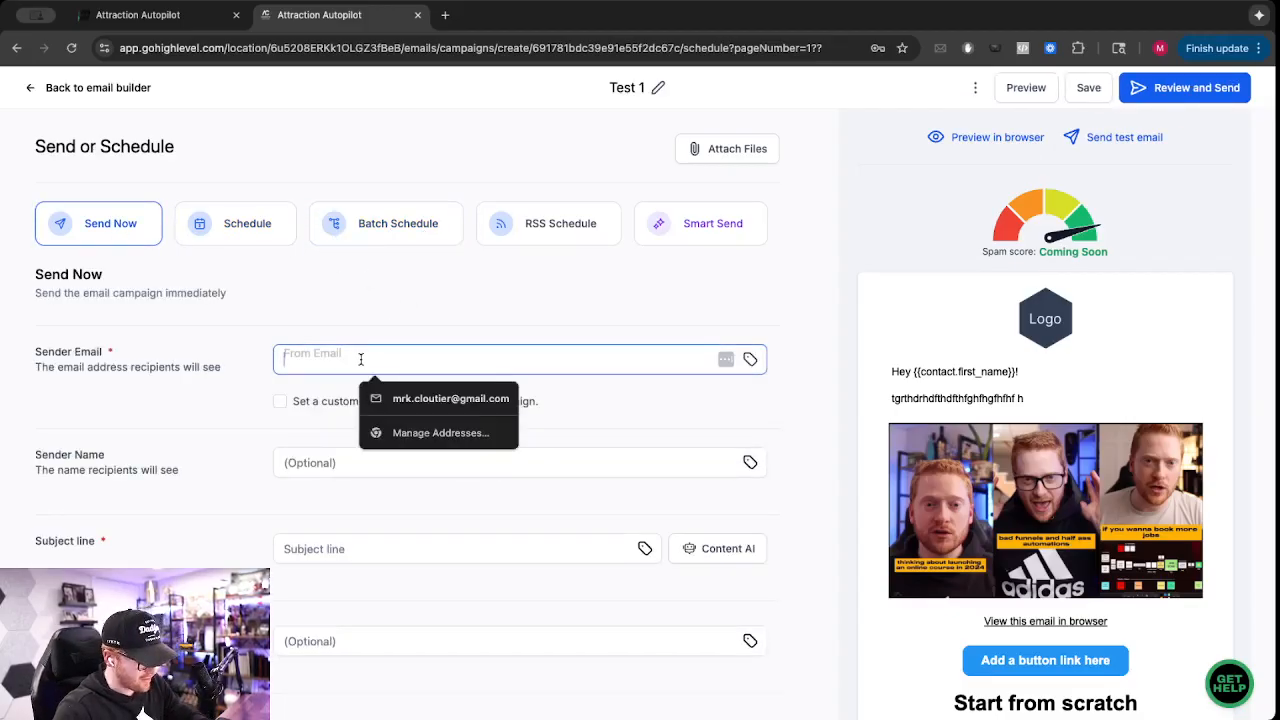
left_click(361, 359)
left_click(400, 397)
left_click(442, 363)
left_click(475, 341)
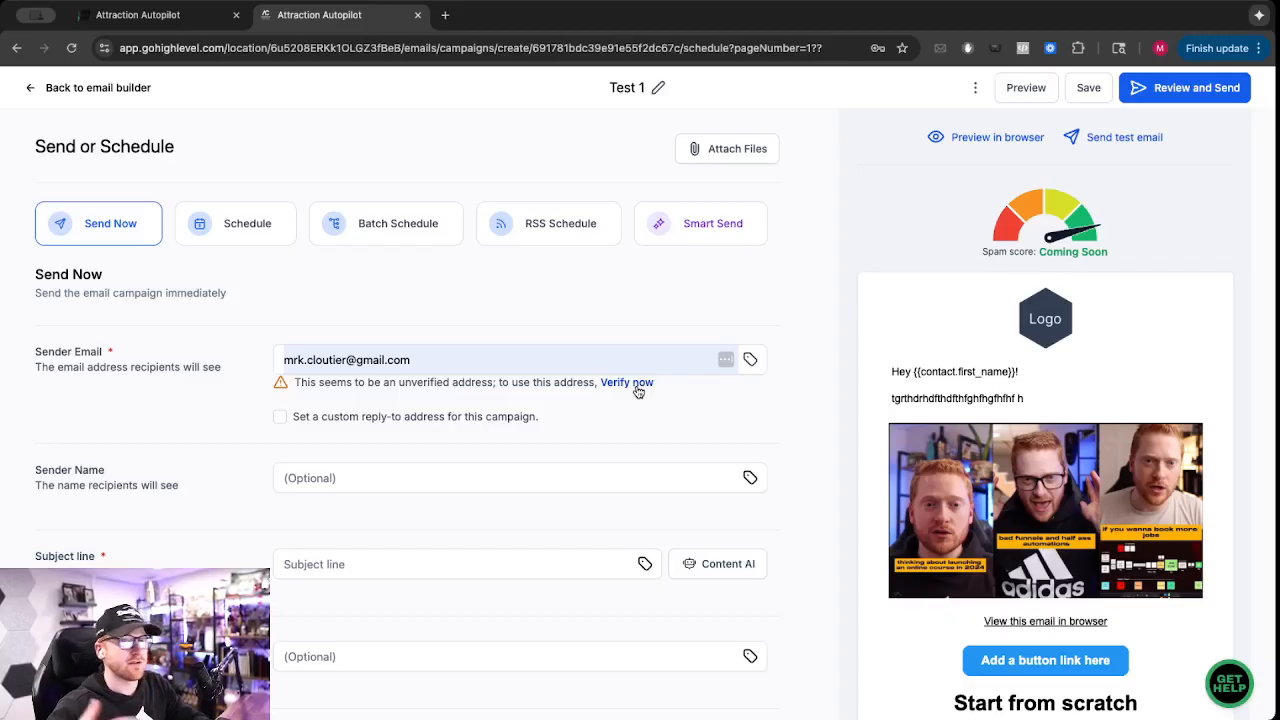
- Enter the sender name that recipients will see
scroll(383, 446, "down", 1)
left_click(381, 446)
type("Mark")
type("eting Mark")
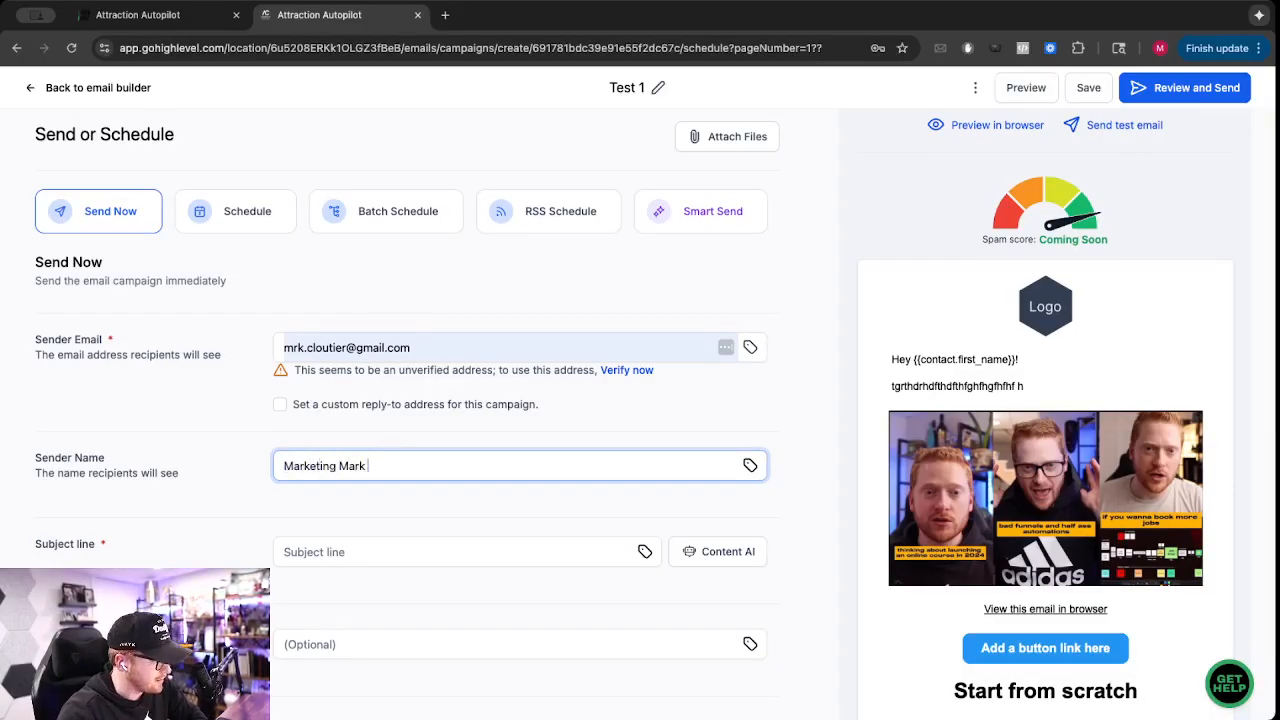
- Set the campaign's subject line to "Black Friday Sale"
scroll(385, 452, "down", 2)
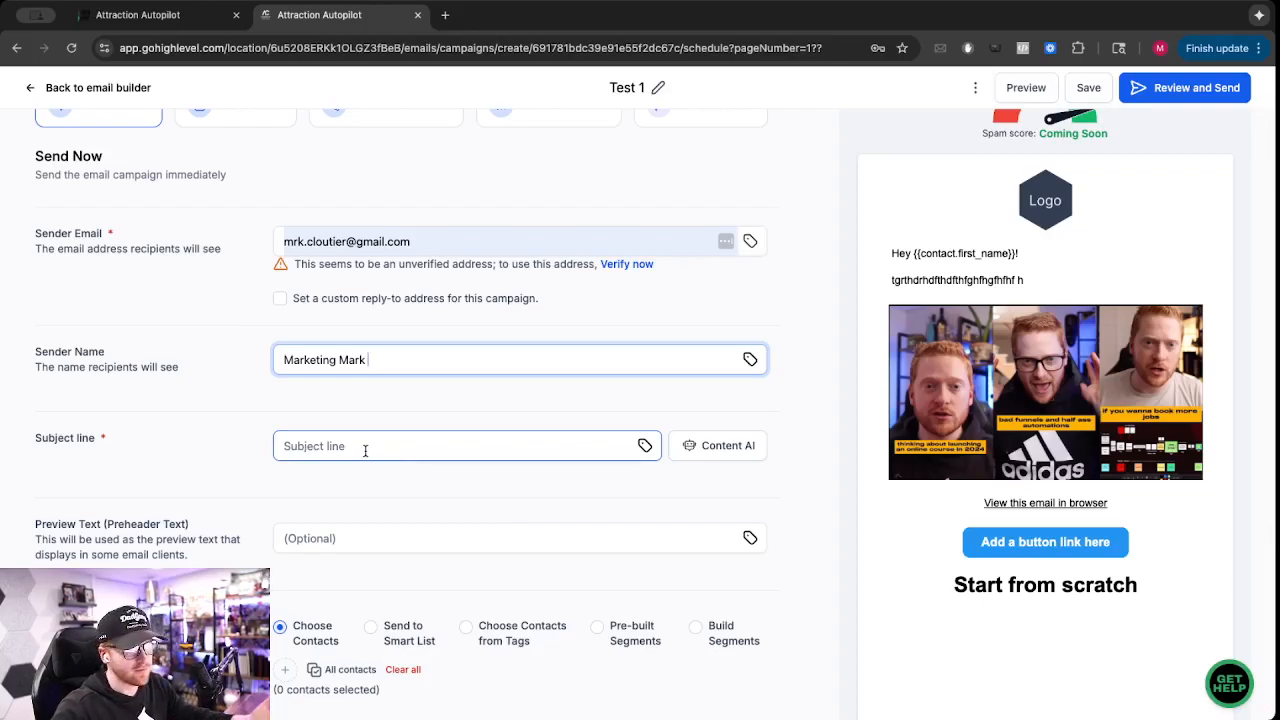
left_click(365, 450)
type("Subject")
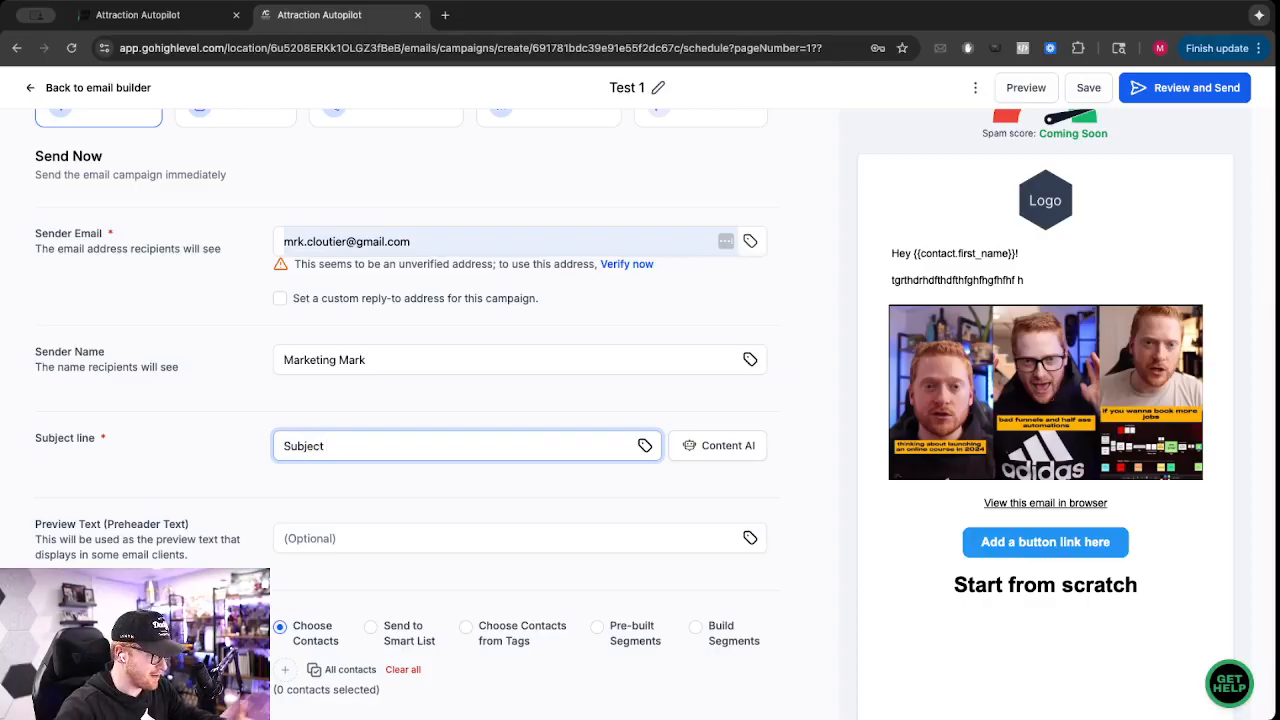
double_click(363, 451)
type("Black Friday Sale")
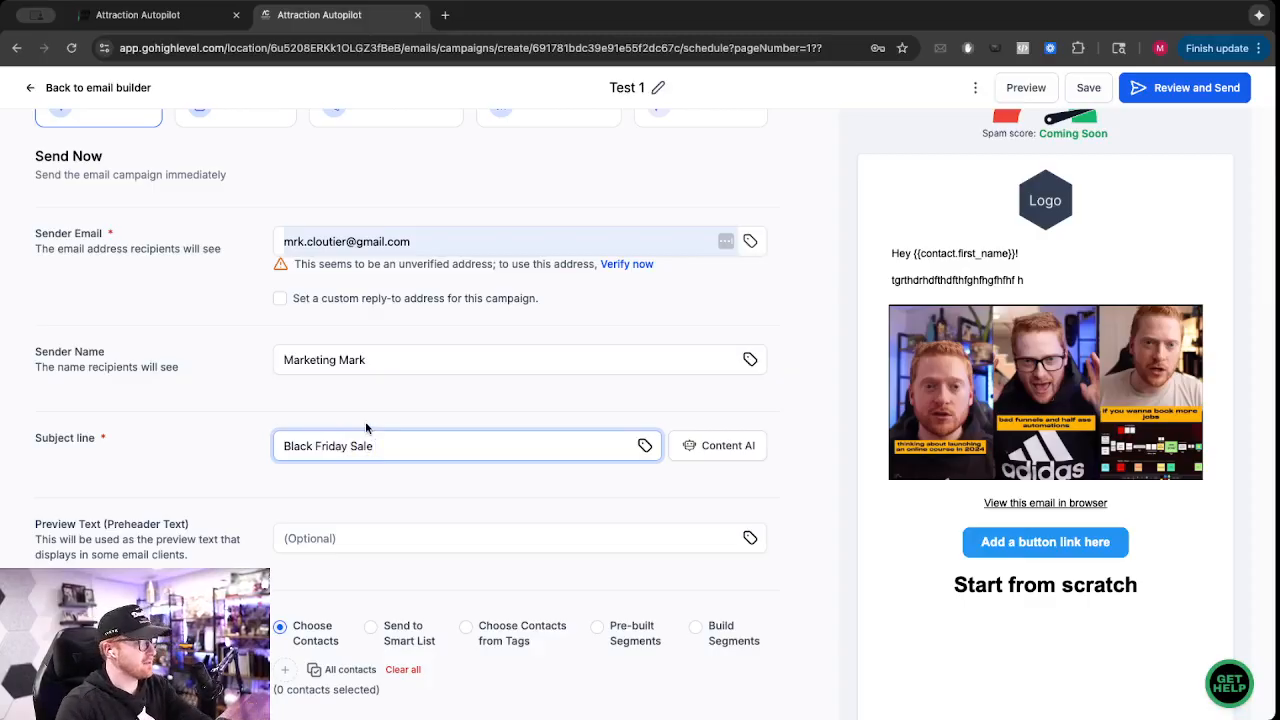
- Choose the campaign's recipients from tags and select the "interest - ghl" tag
scroll(366, 428, "down", 1)
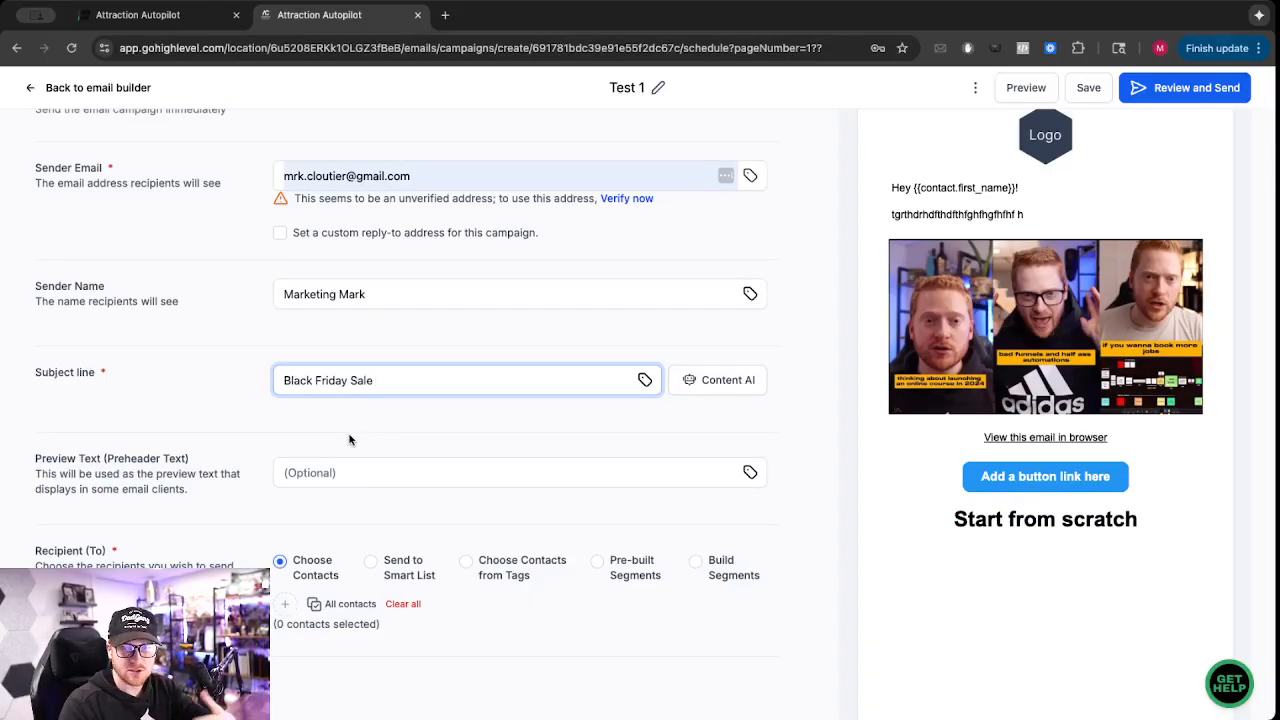
left_click(316, 478)
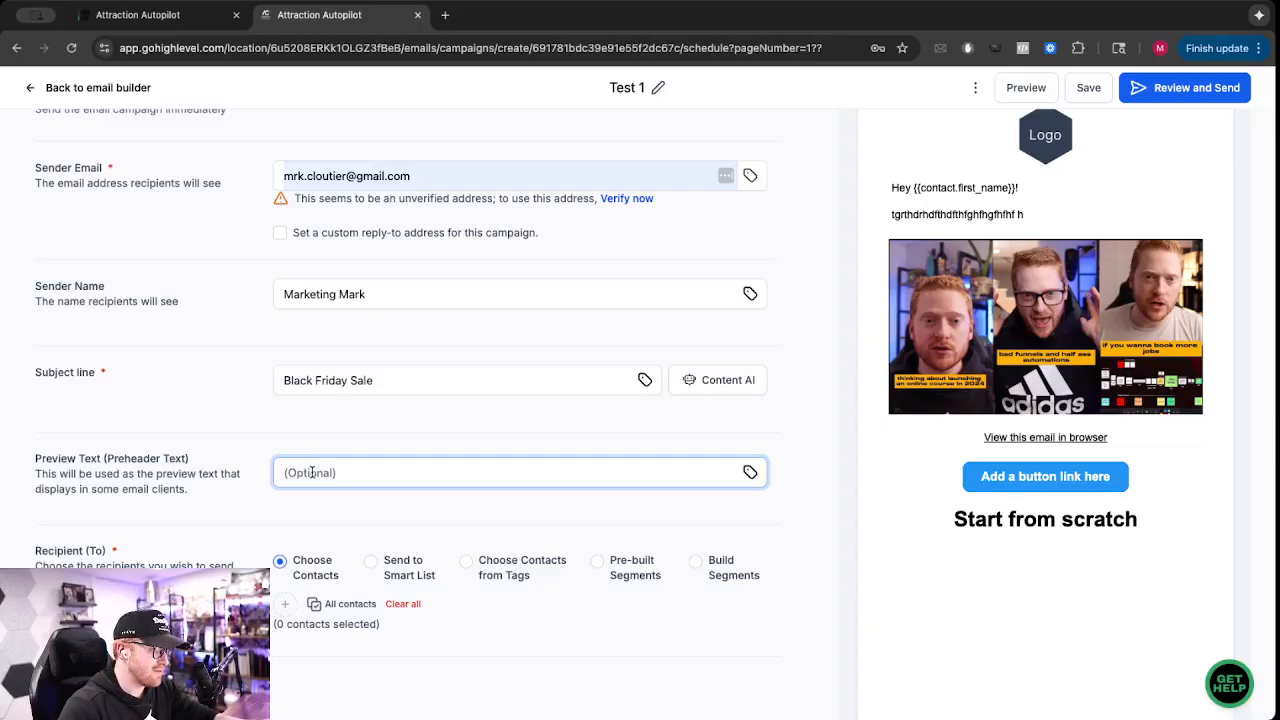
scroll(311, 472, "down", 4)
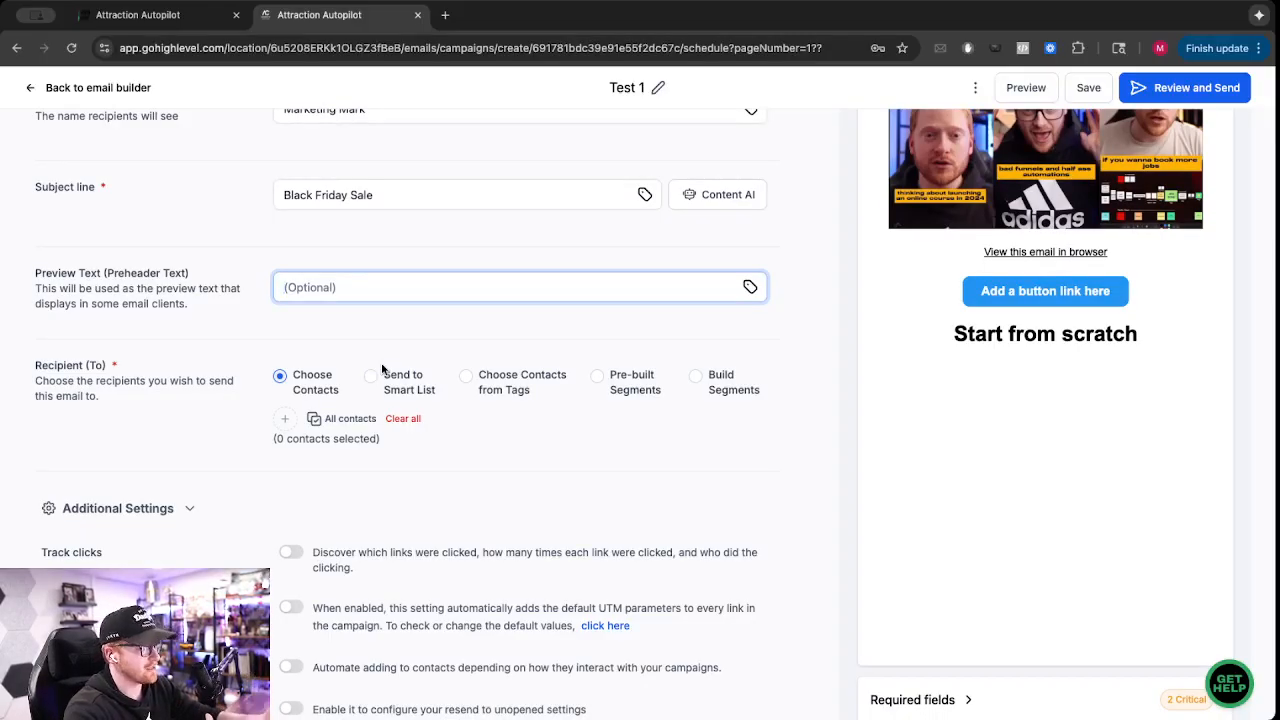
left_click(466, 377)
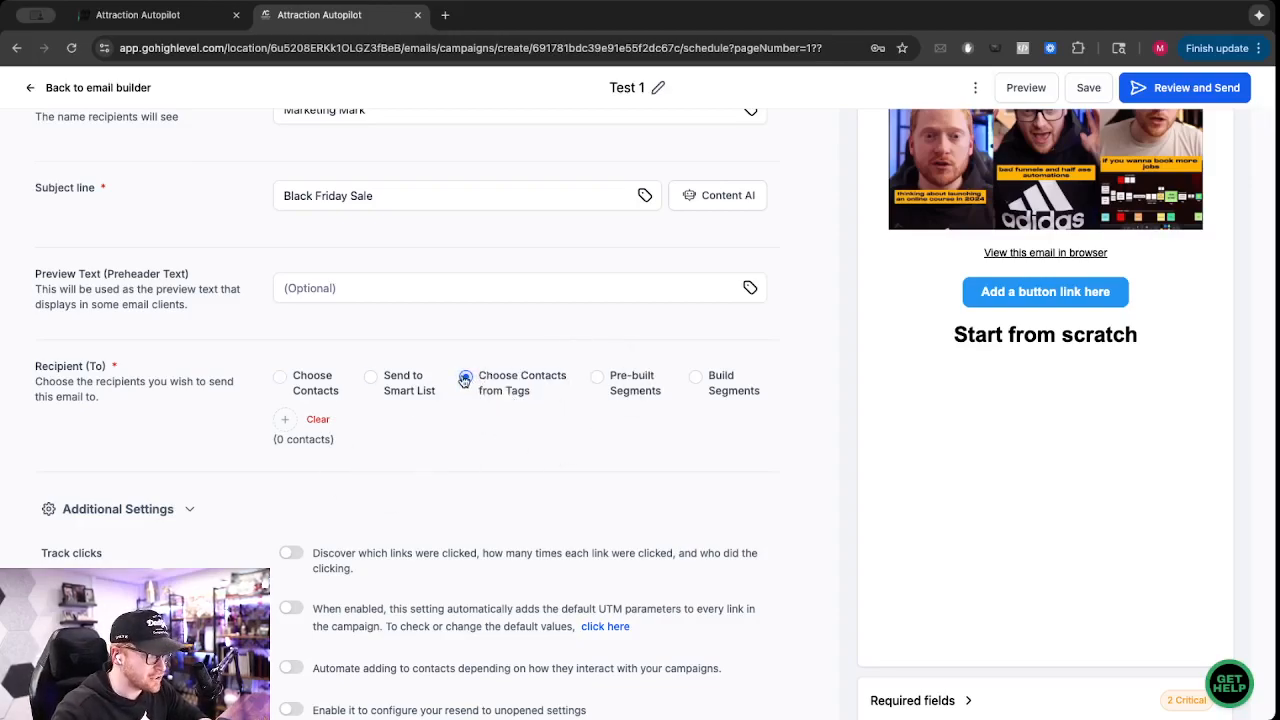
left_click(285, 421)
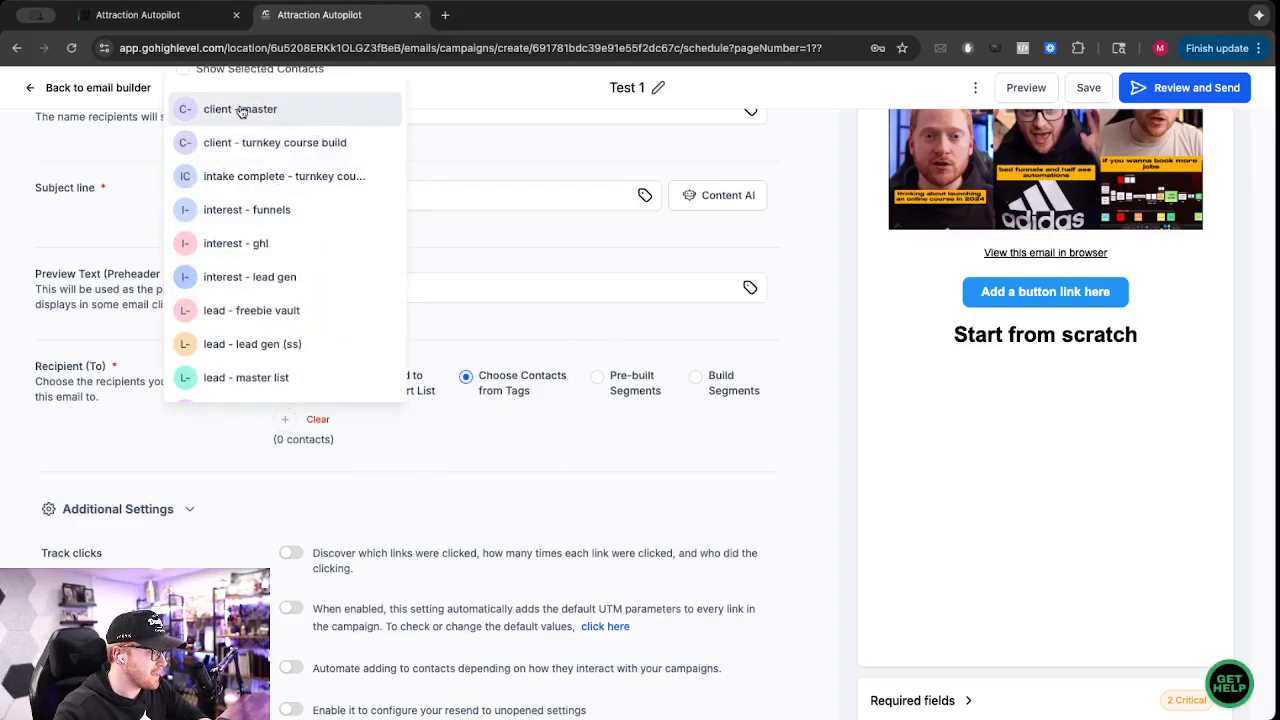
left_click(296, 249)
left_click(522, 446)
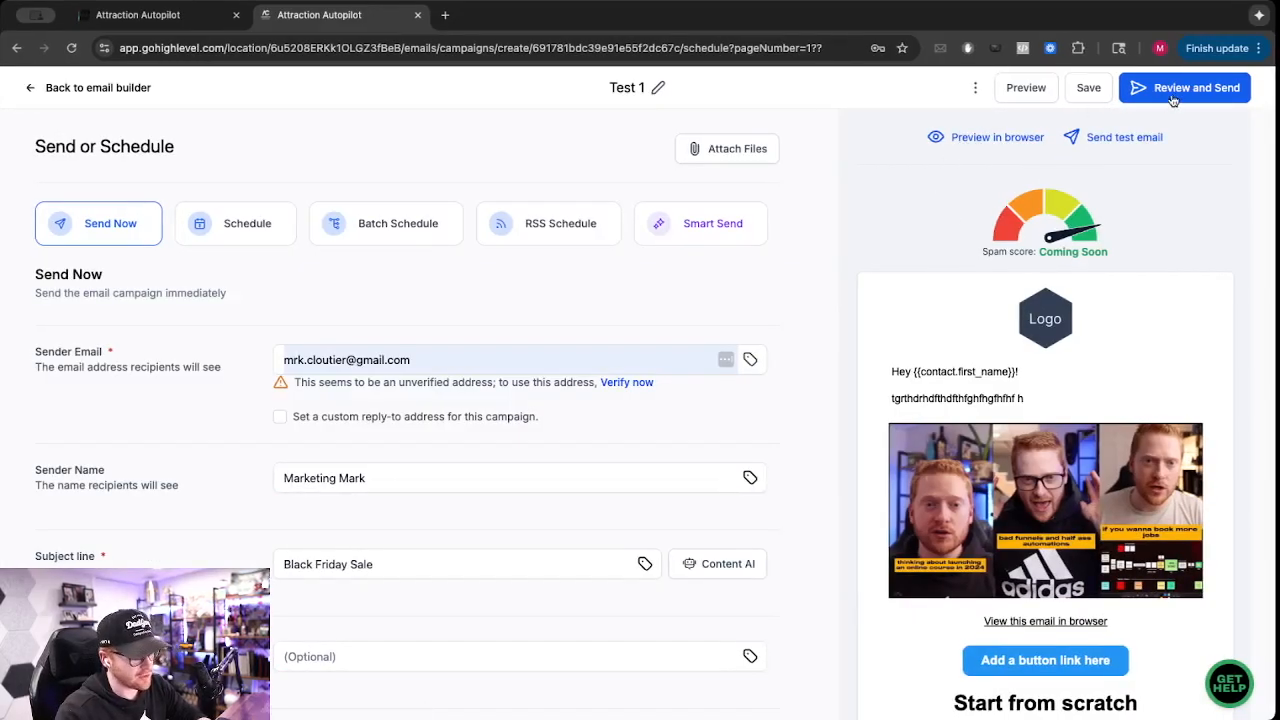
- Switch the campaign to the Schedule option and review its settings down to the recipients' advanced conditions
left_click(248, 235)
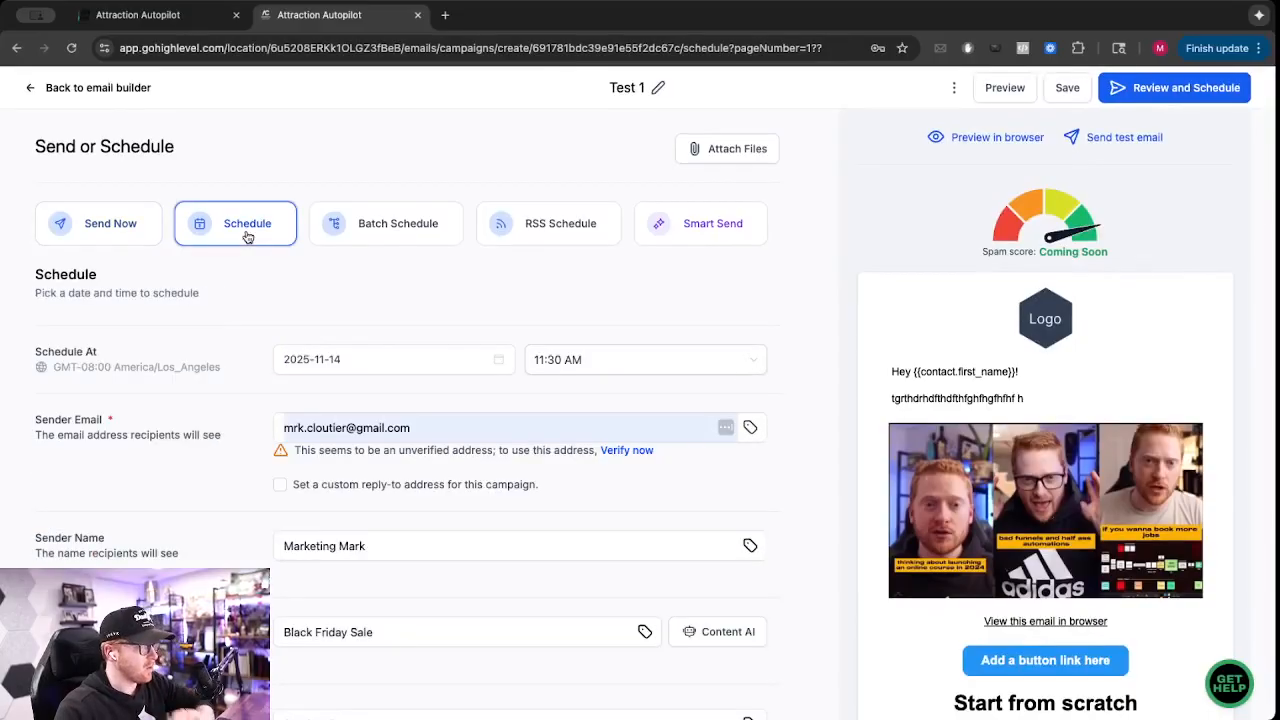
scroll(318, 356, "down", 5)
scroll(324, 363, "up", 5)
scroll(333, 359, "down", 5)
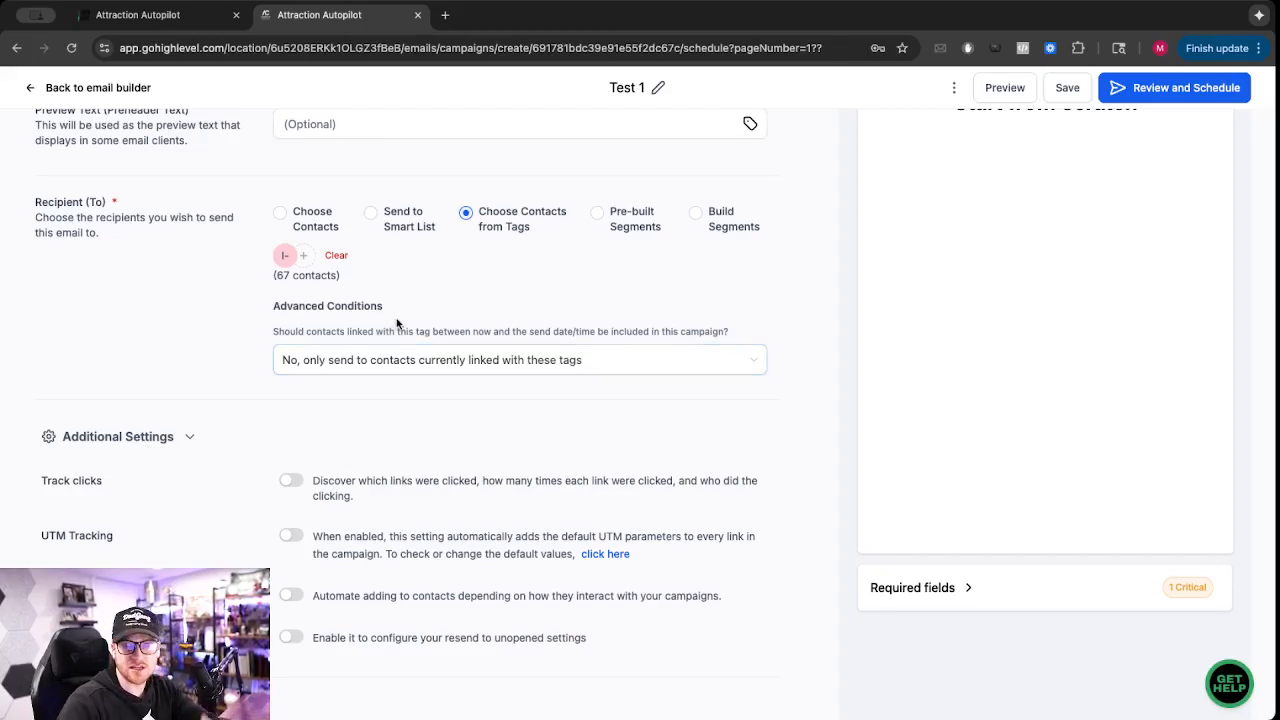
scroll(390, 330, "up", 1)
scroll(391, 325, "down", 1)
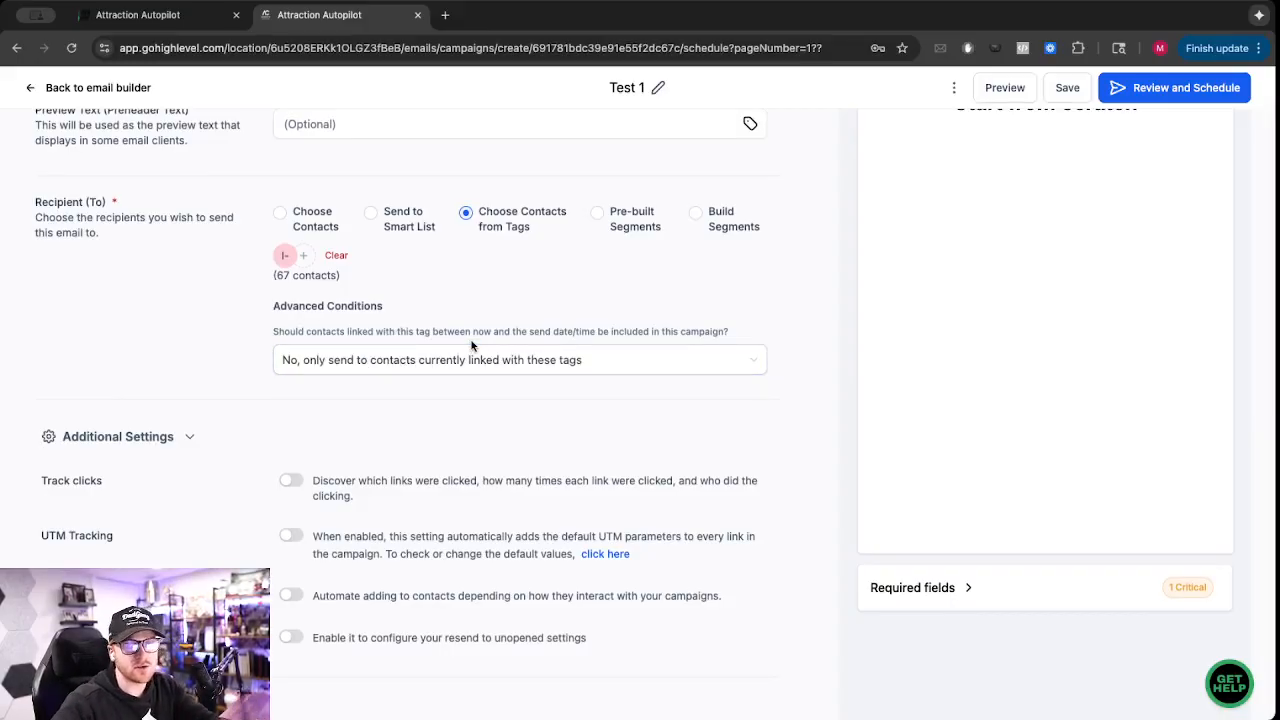
- Set the advanced condition for contacts tagged before the send date to "Yes, include them"
left_click(457, 360)
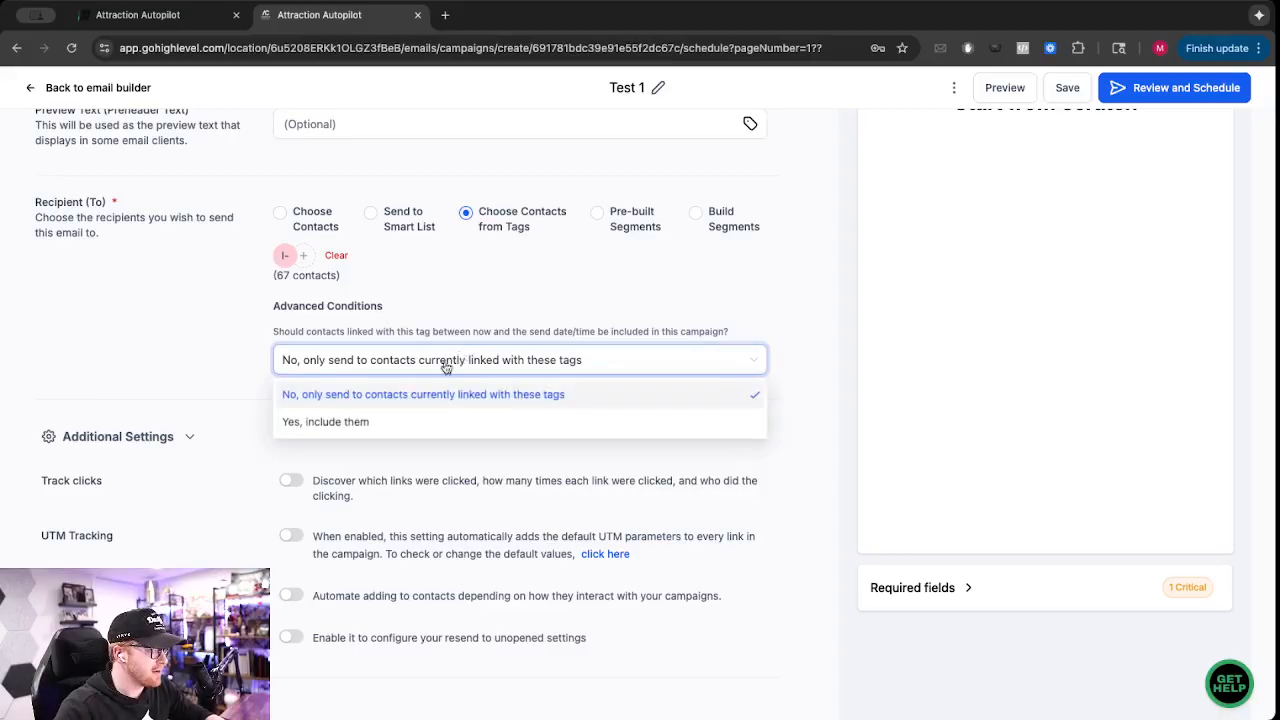
left_click(378, 424)
left_click(486, 318)
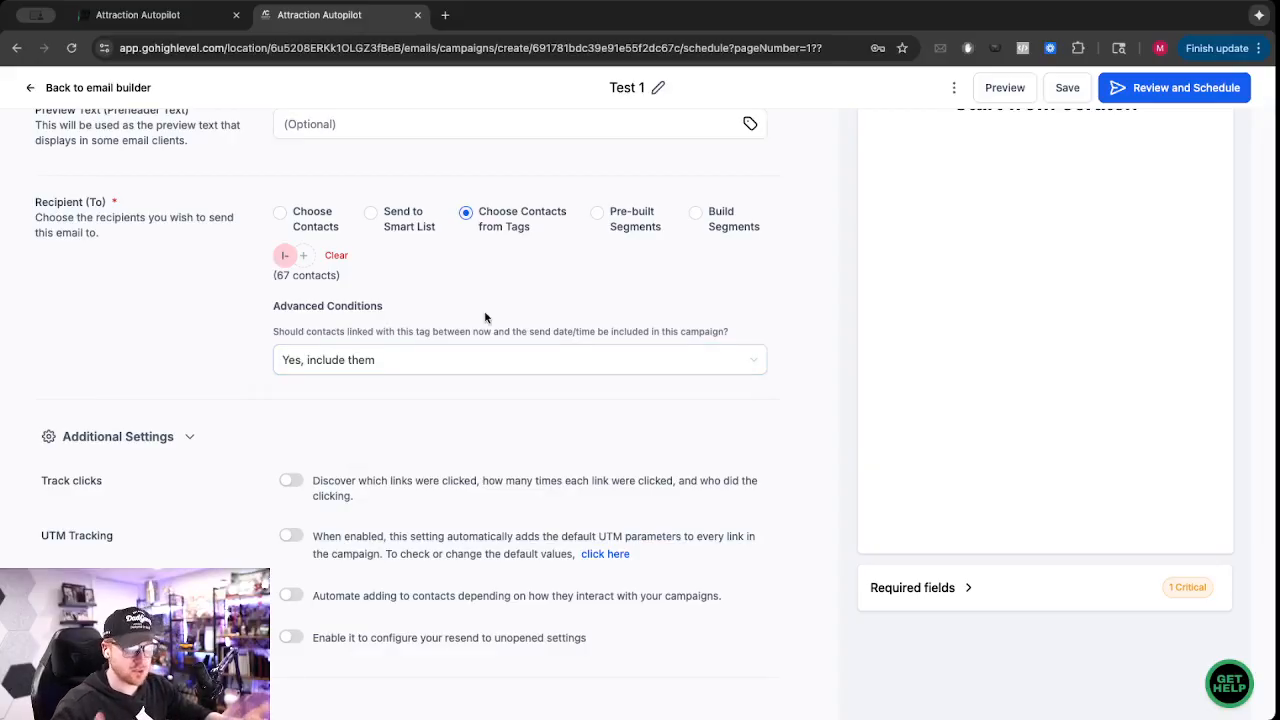
- Leave the campaign and create a new automation workflow from scratch, continuing with manual save
scroll(490, 315, "up", 6)
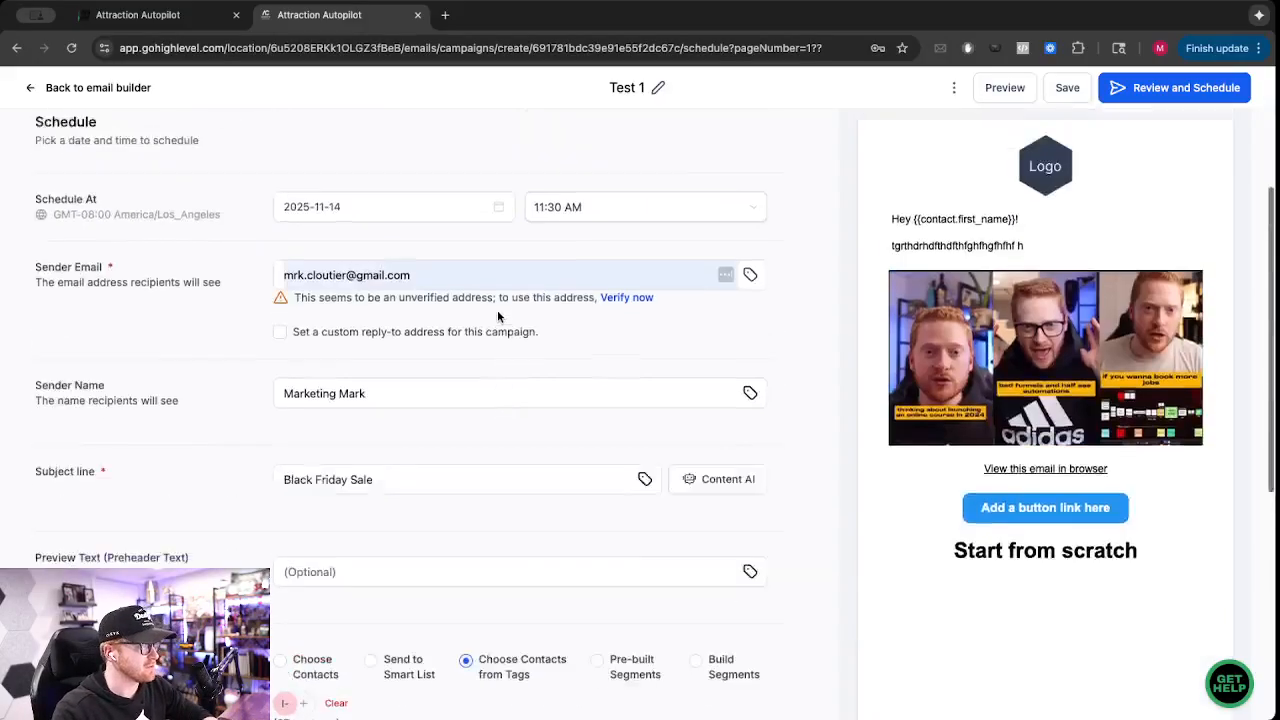
left_click(40, 90)
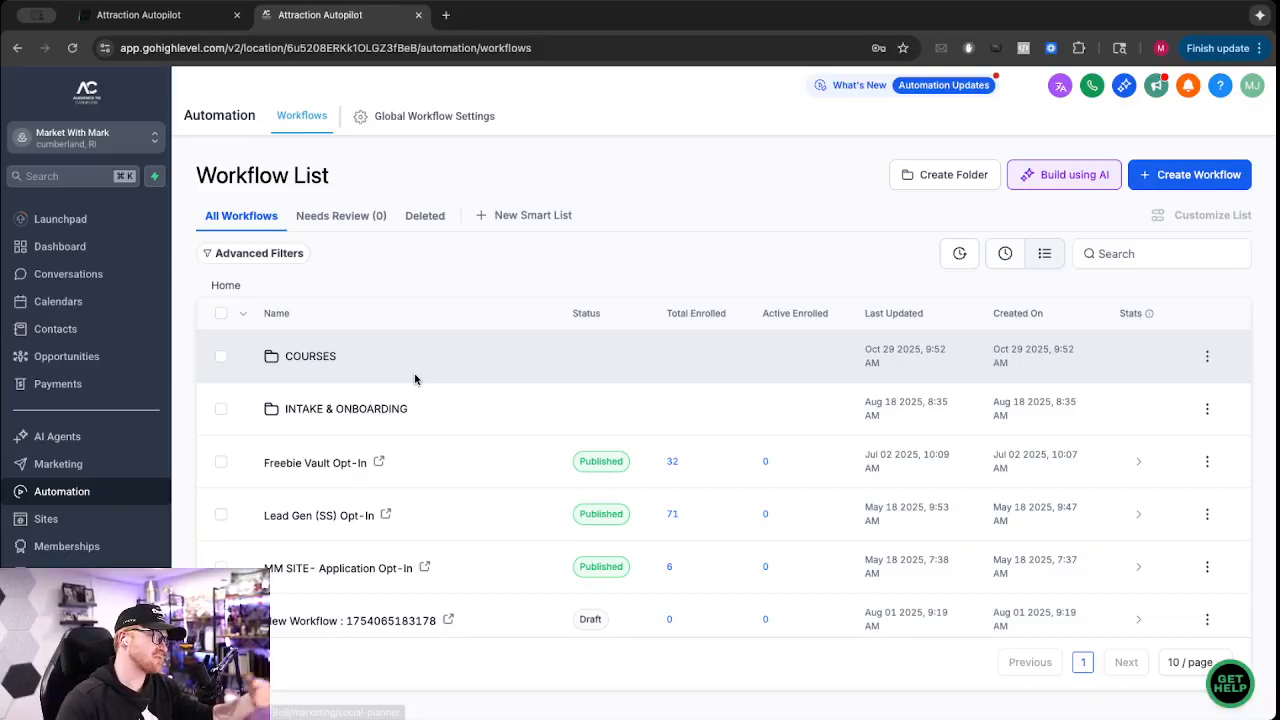
left_click(1210, 182)
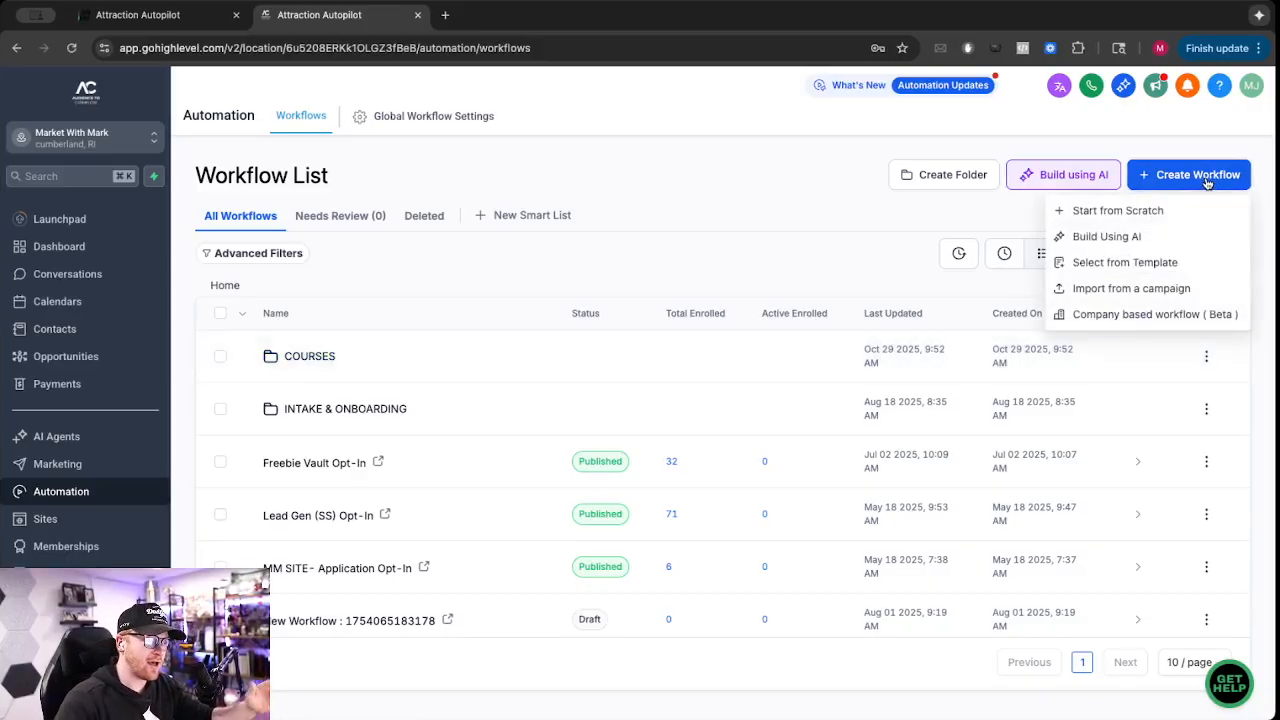
left_click(1119, 214)
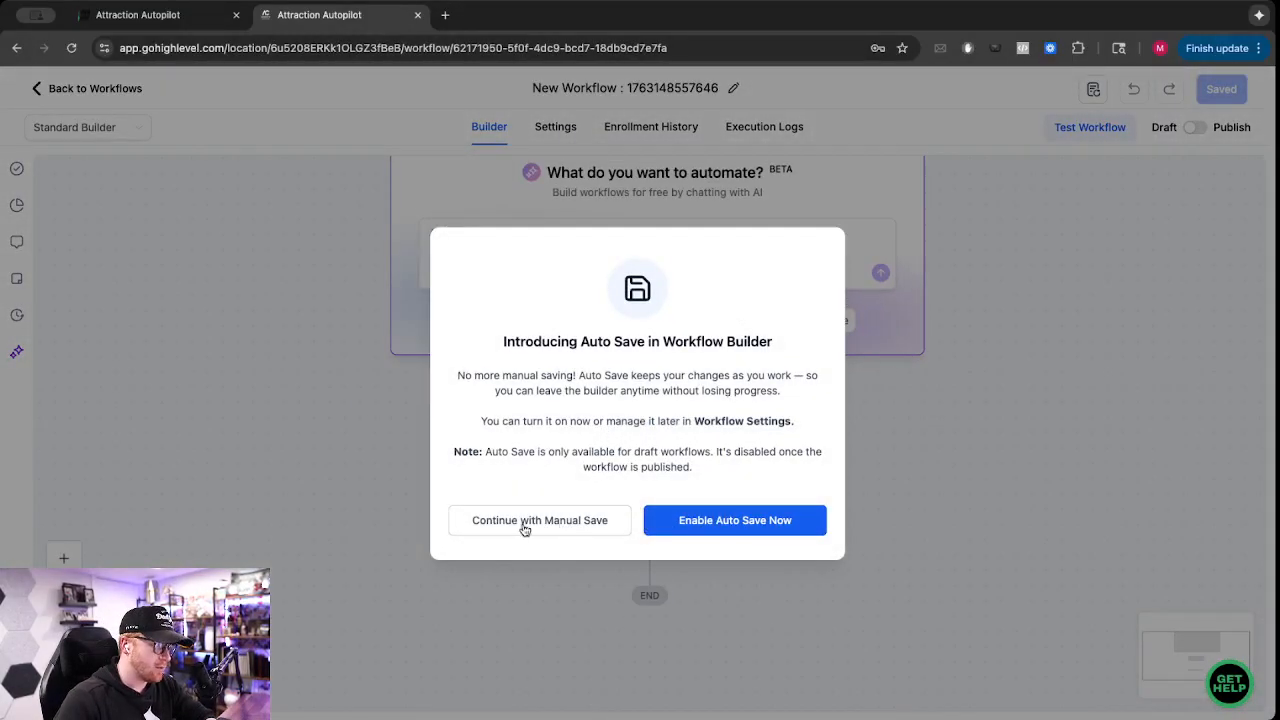
left_click(583, 530)
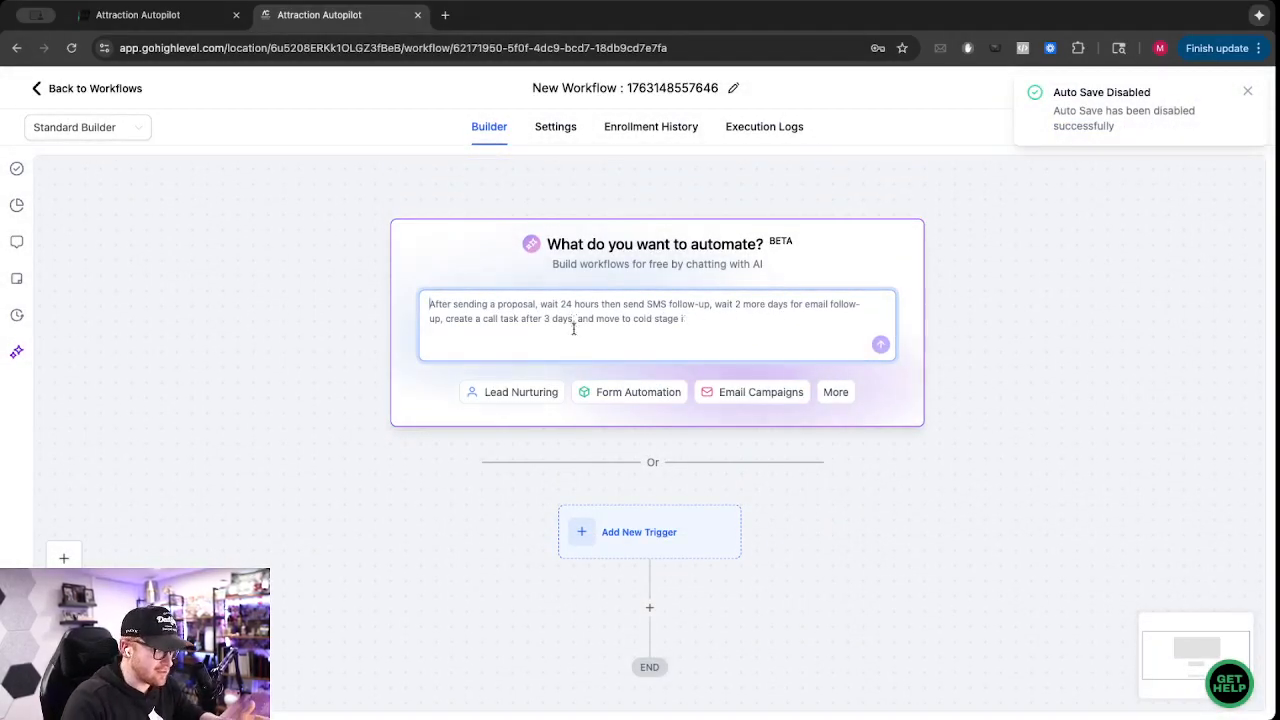
- Look at the triggers available for the new workflow without adding one
scroll(570, 325, "down", 5)
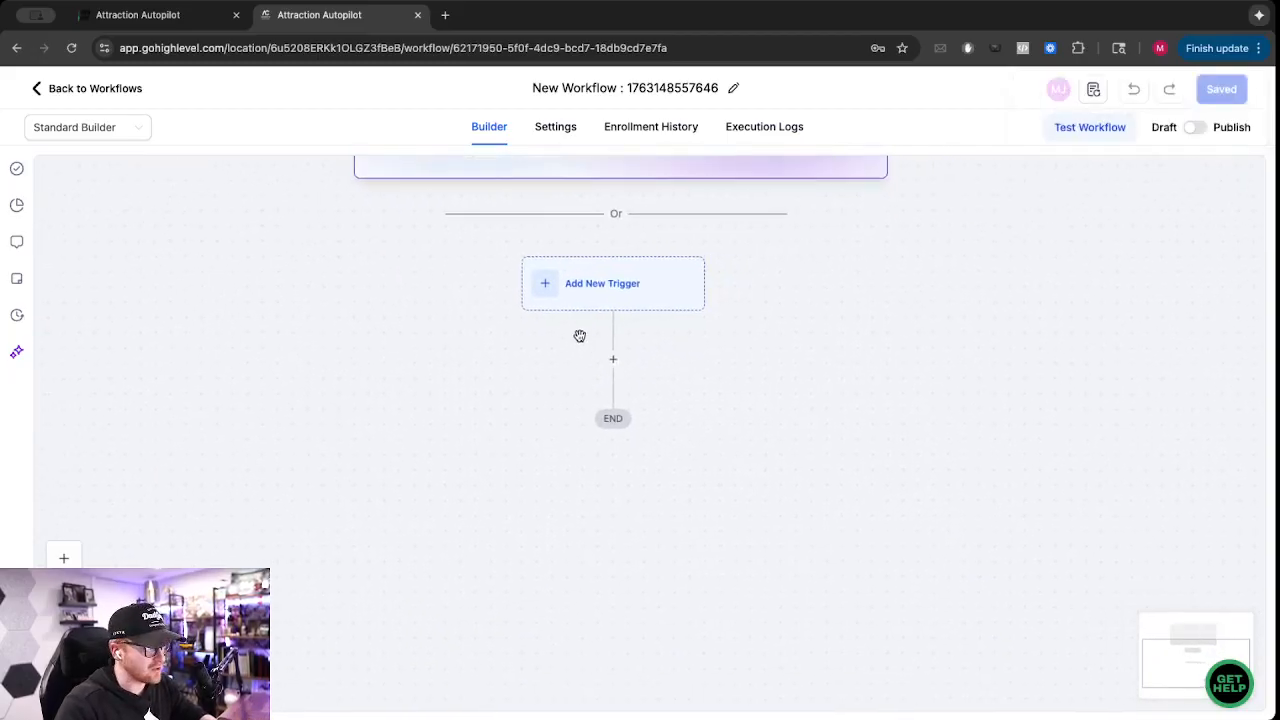
left_click(591, 300)
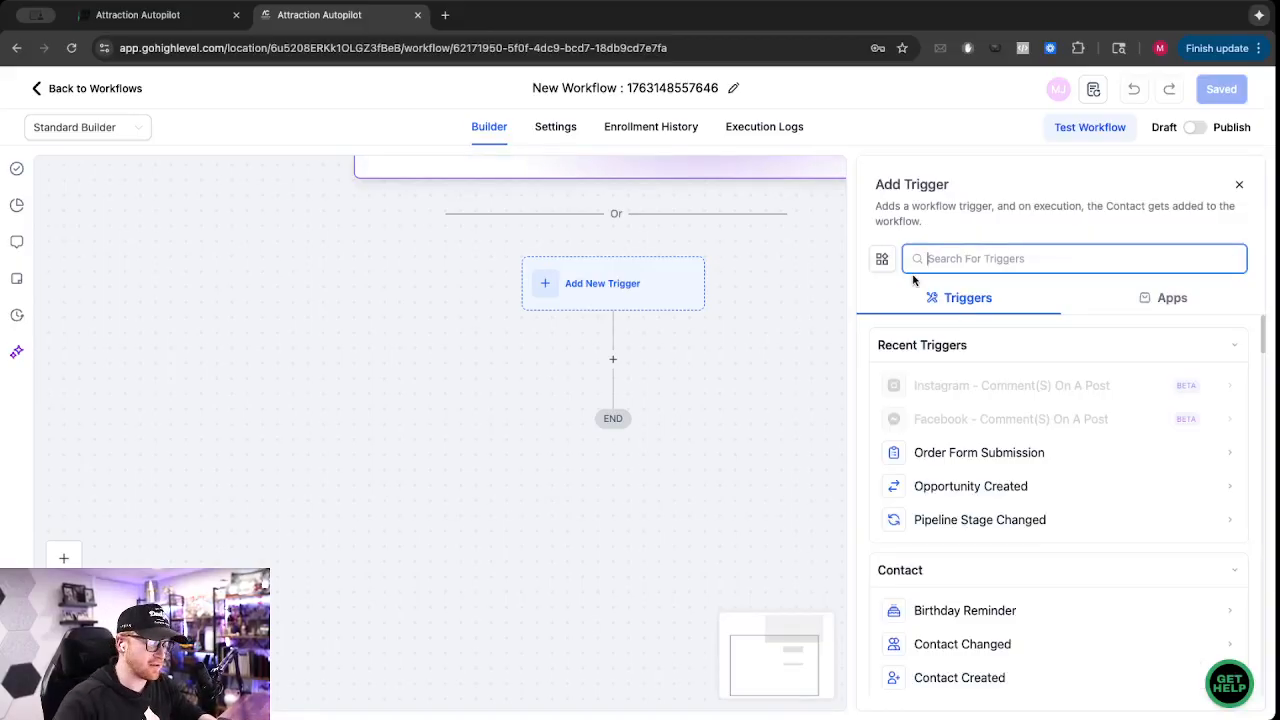
left_click(1238, 185)
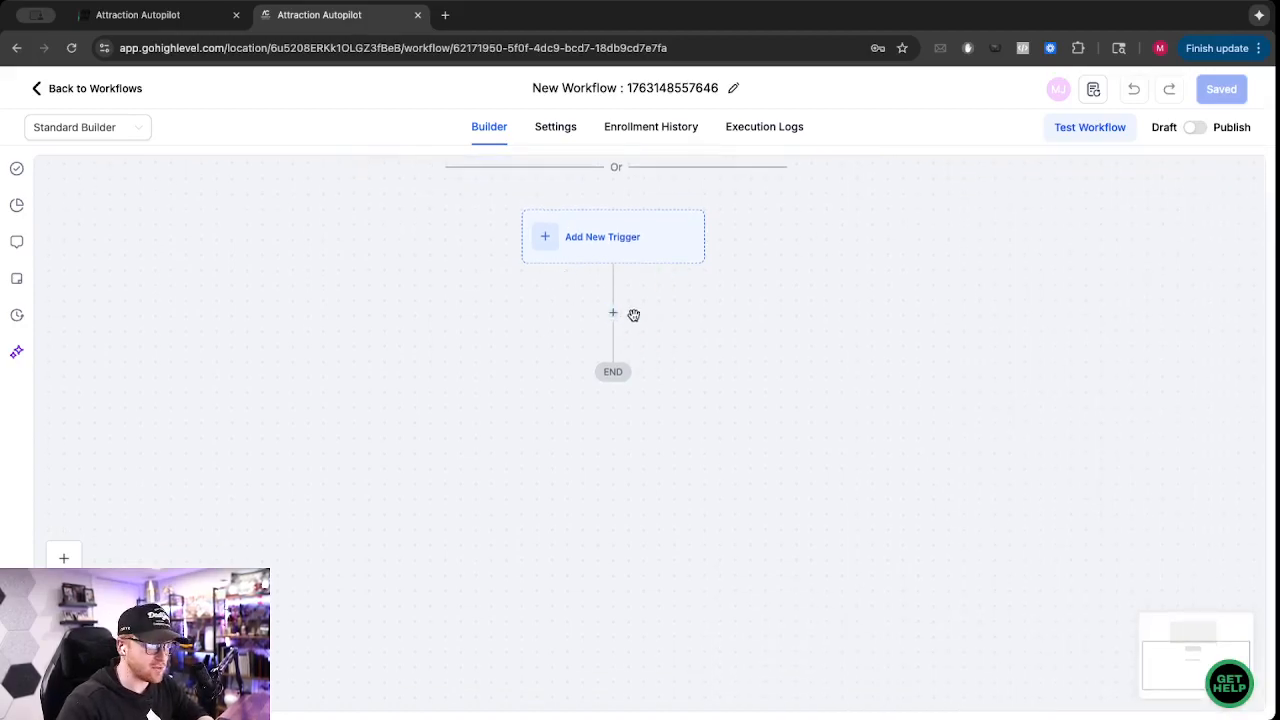
- Add a Send Email action below the workflow's trigger and go through its settings
left_click(612, 316)
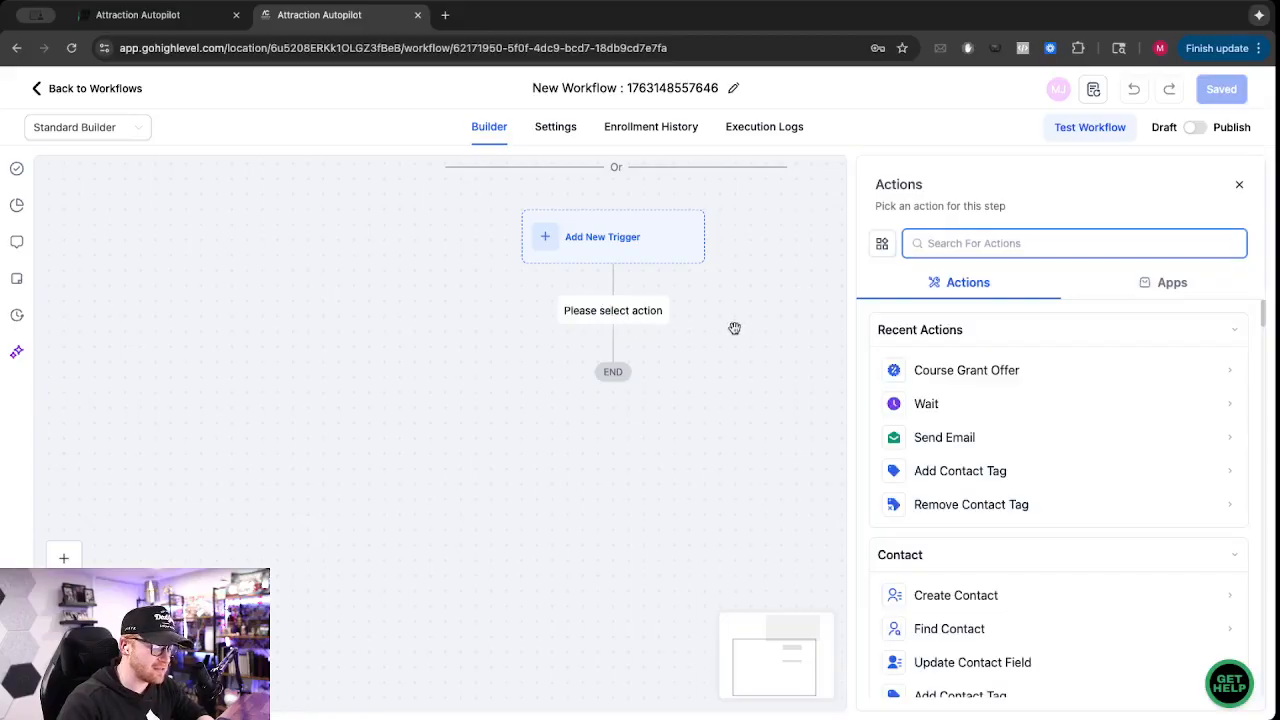
left_click(908, 440)
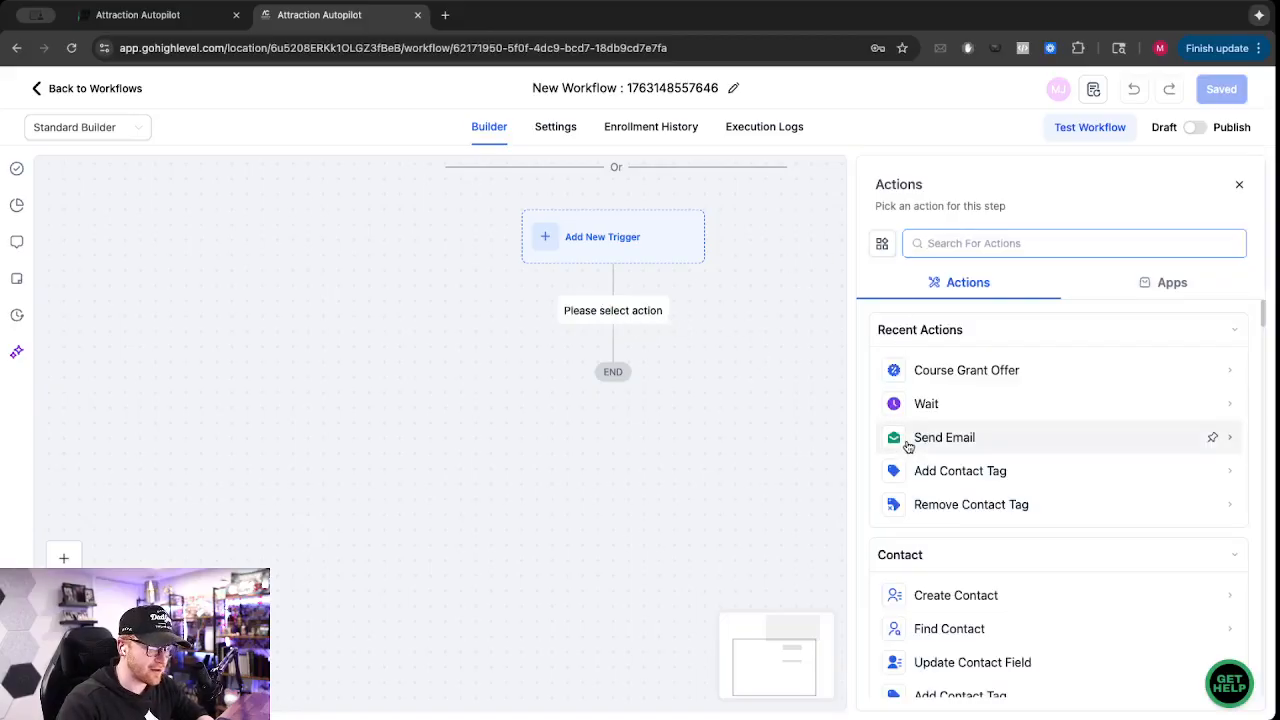
left_click(931, 302)
scroll(951, 331, "down", 5)
scroll(975, 360, "up", 2)
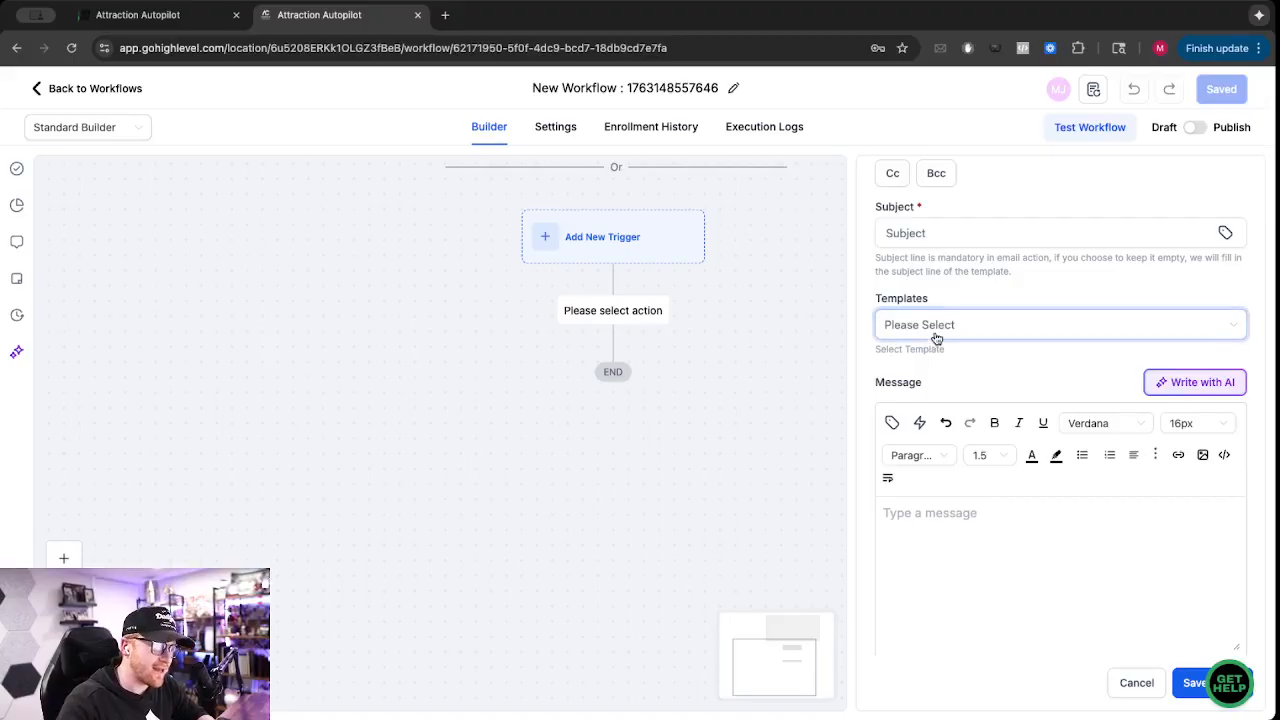
- Apply the template "(Existing Customers) Email 5: More Features. Less Money. One Week." to the email action
left_click(945, 327)
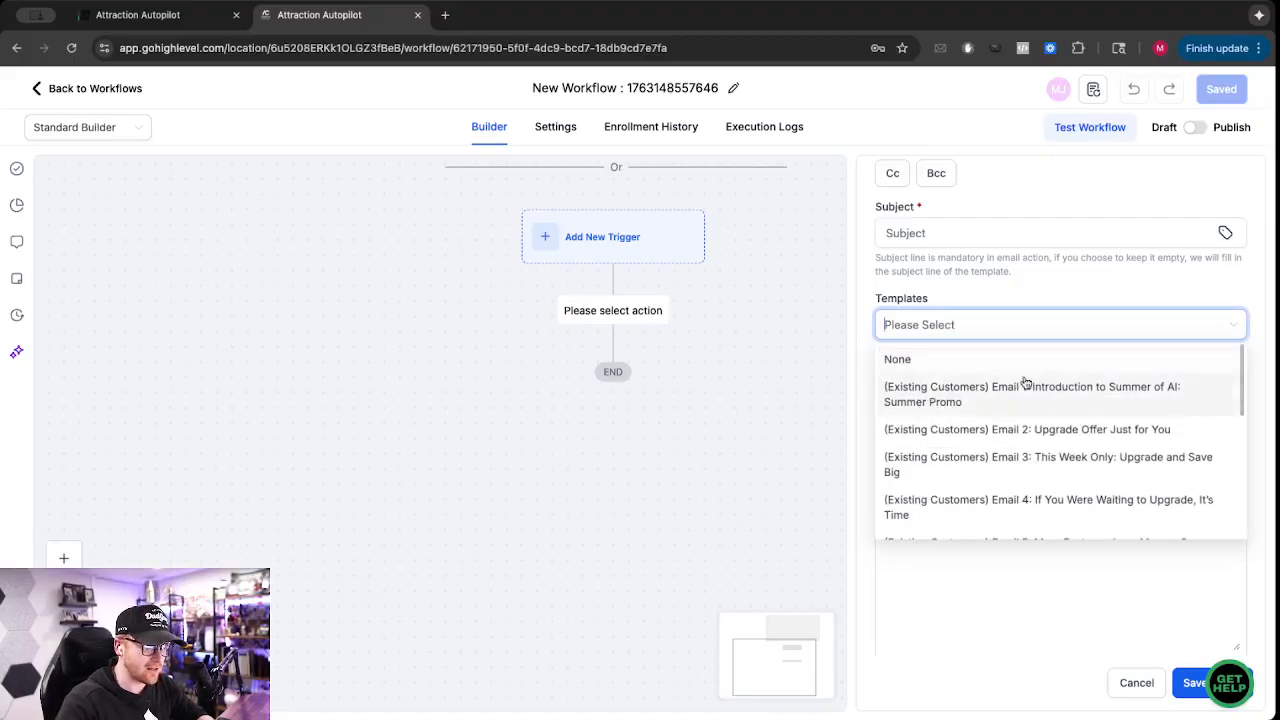
scroll(932, 440, "down", 3)
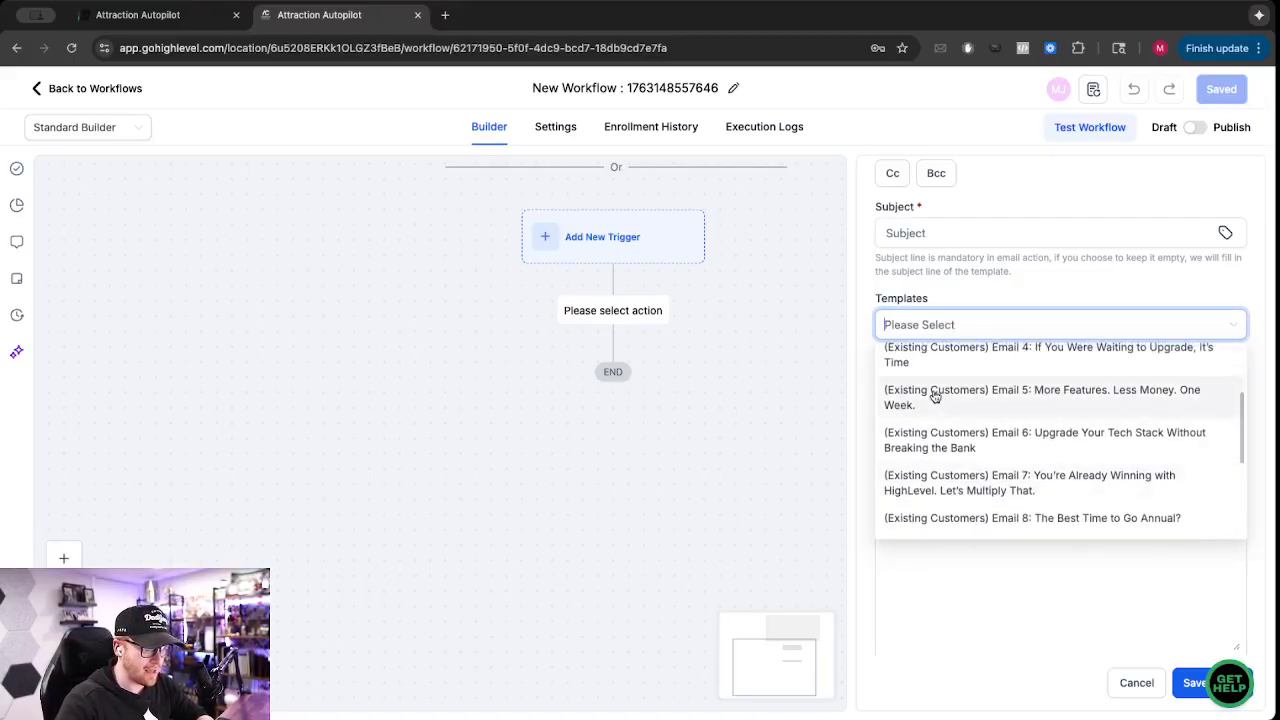
left_click(936, 398)
scroll(1166, 417, "down", 1)
scroll(950, 400, "up", 3)
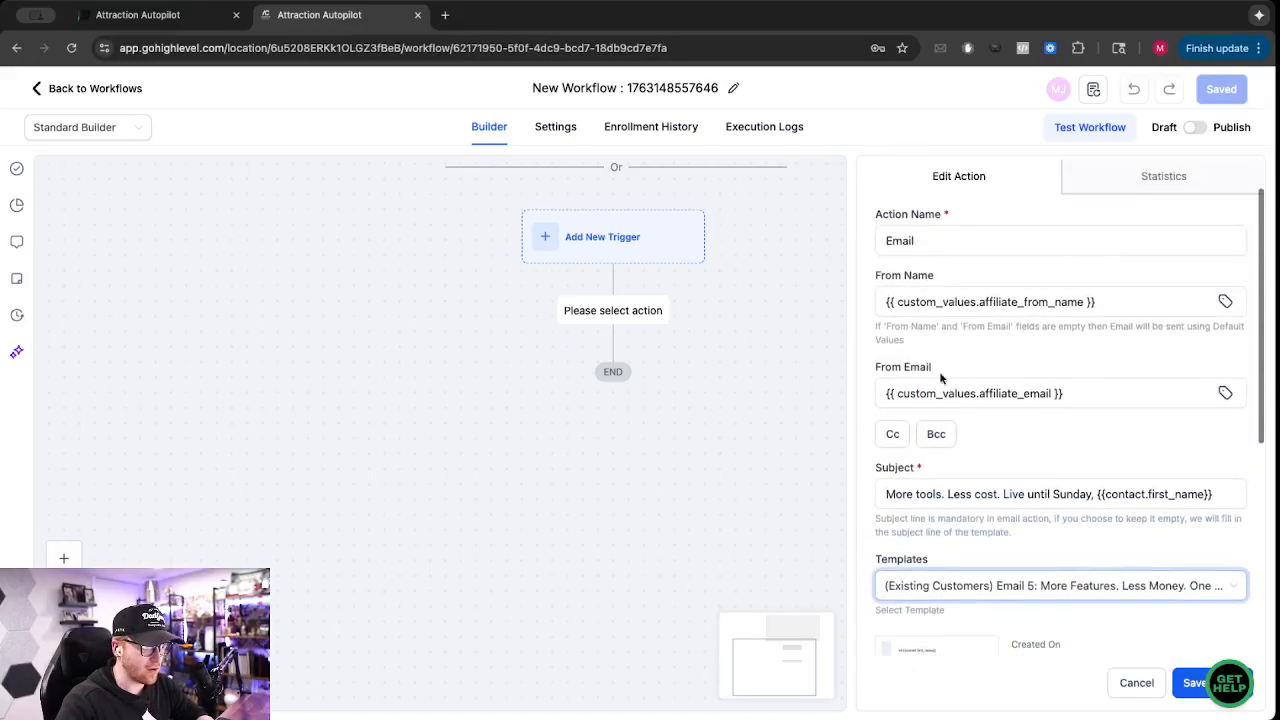
- Set the email action's template back to None
scroll(943, 400, "down", 1)
left_click(940, 476)
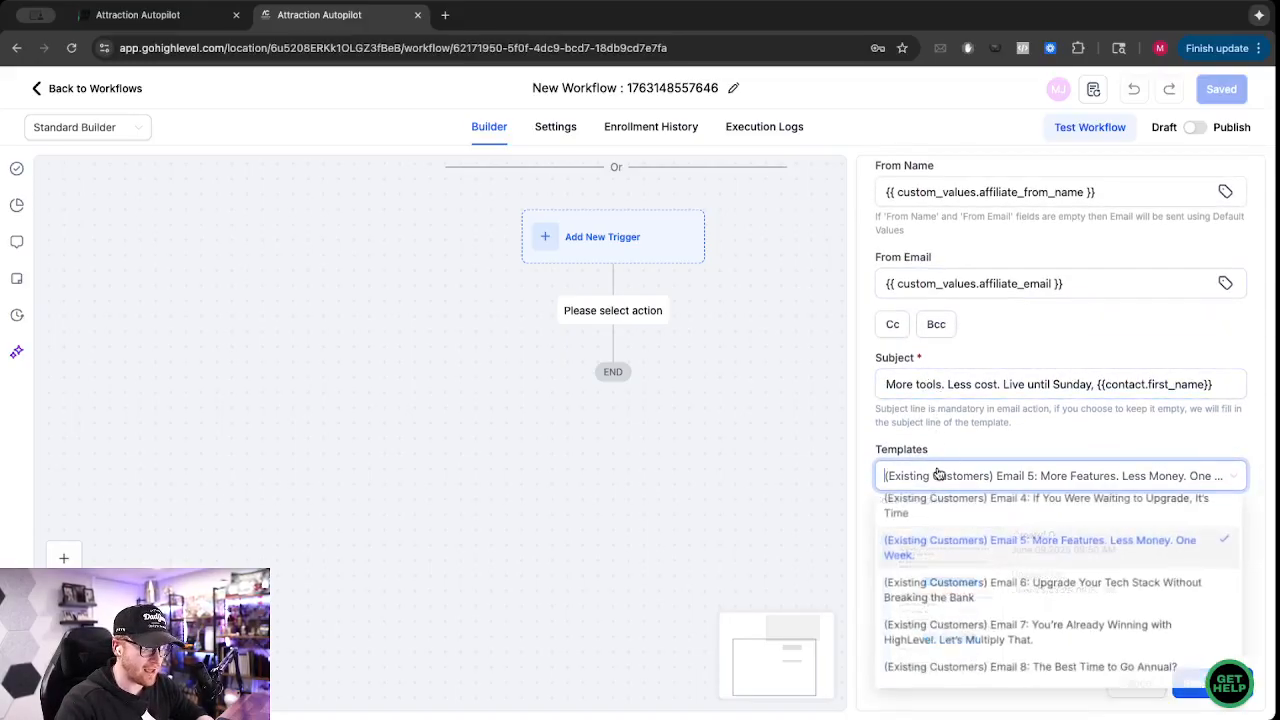
scroll(948, 500, "up", 3)
left_click(955, 508)
scroll(969, 434, "up", 1)
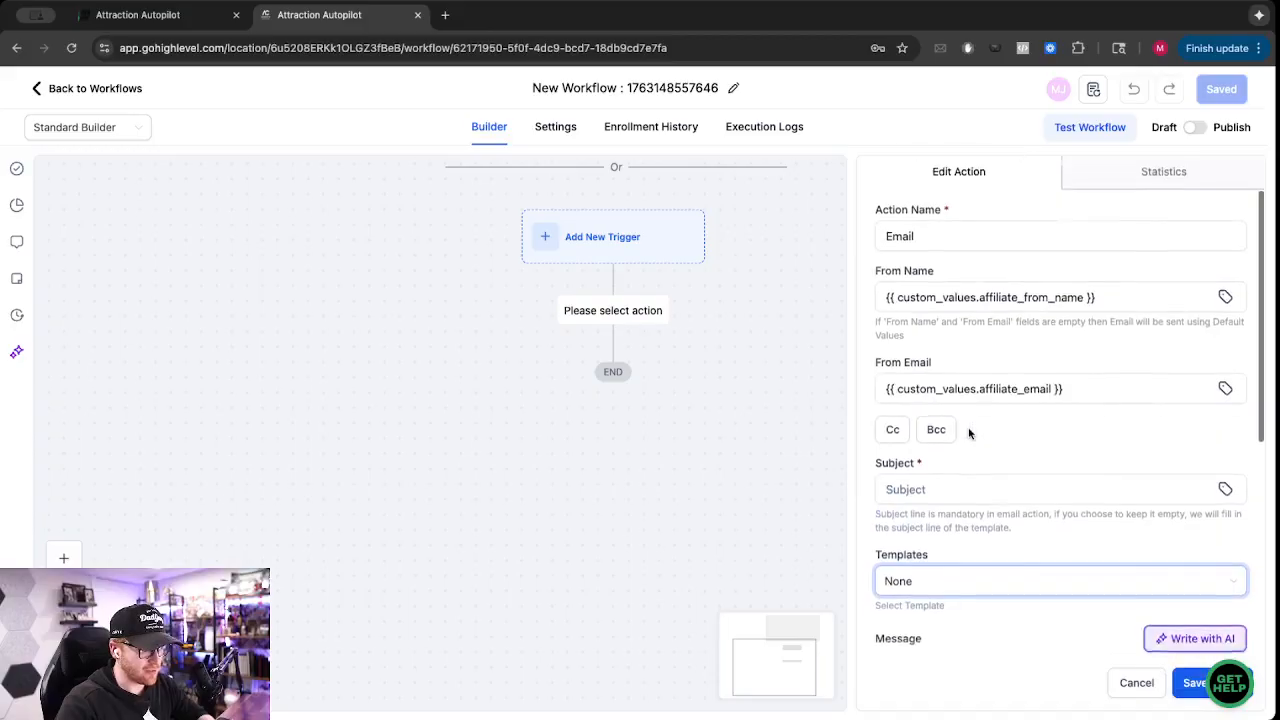
- Write the message "Hey {{contact.first_name}}!" using the contact's first name field, followed by a line of placeholder text "sfhsdifhuasufhs"
scroll(940, 451, "down", 3)
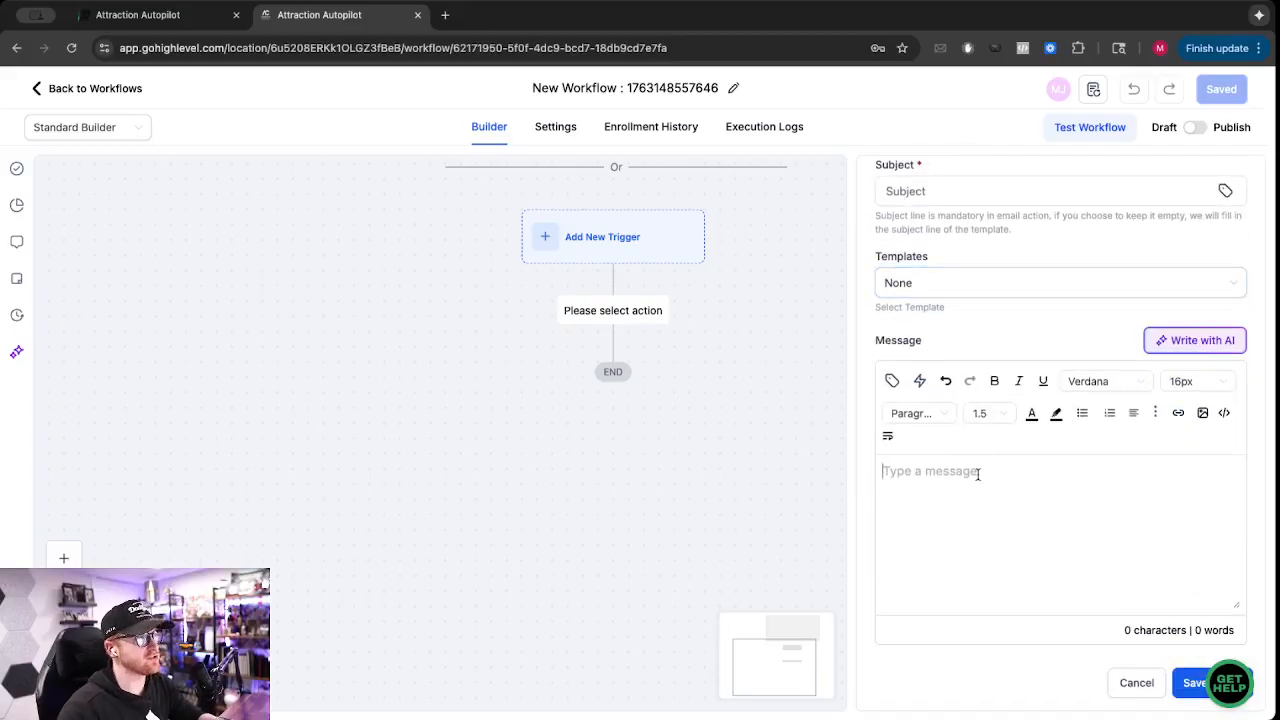
left_click(978, 474)
type("He")
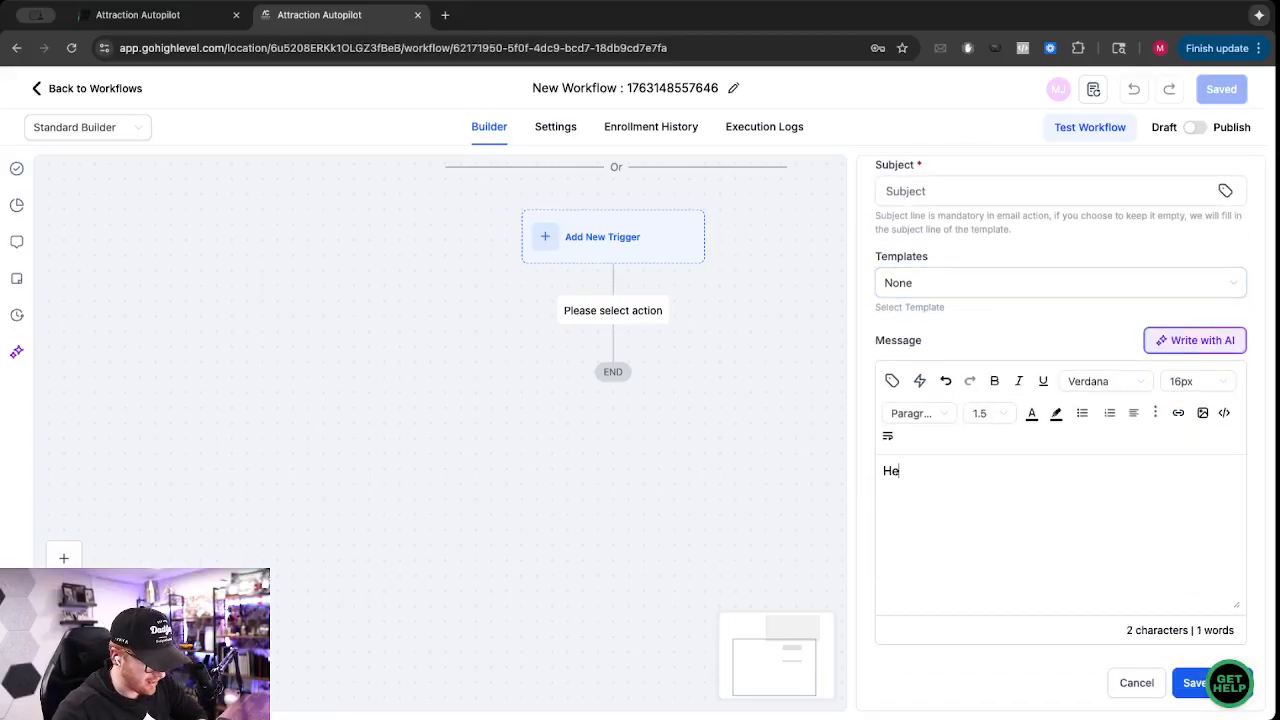
left_click(892, 381)
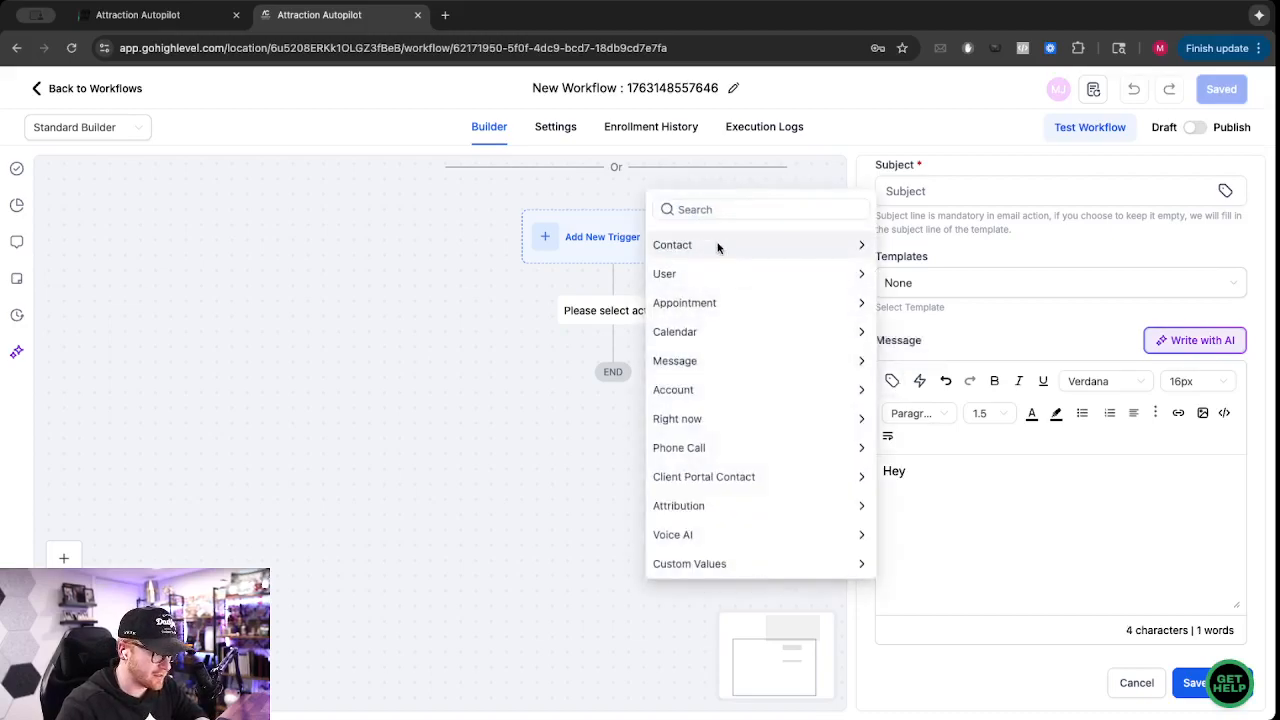
left_click(717, 248)
left_click(692, 298)
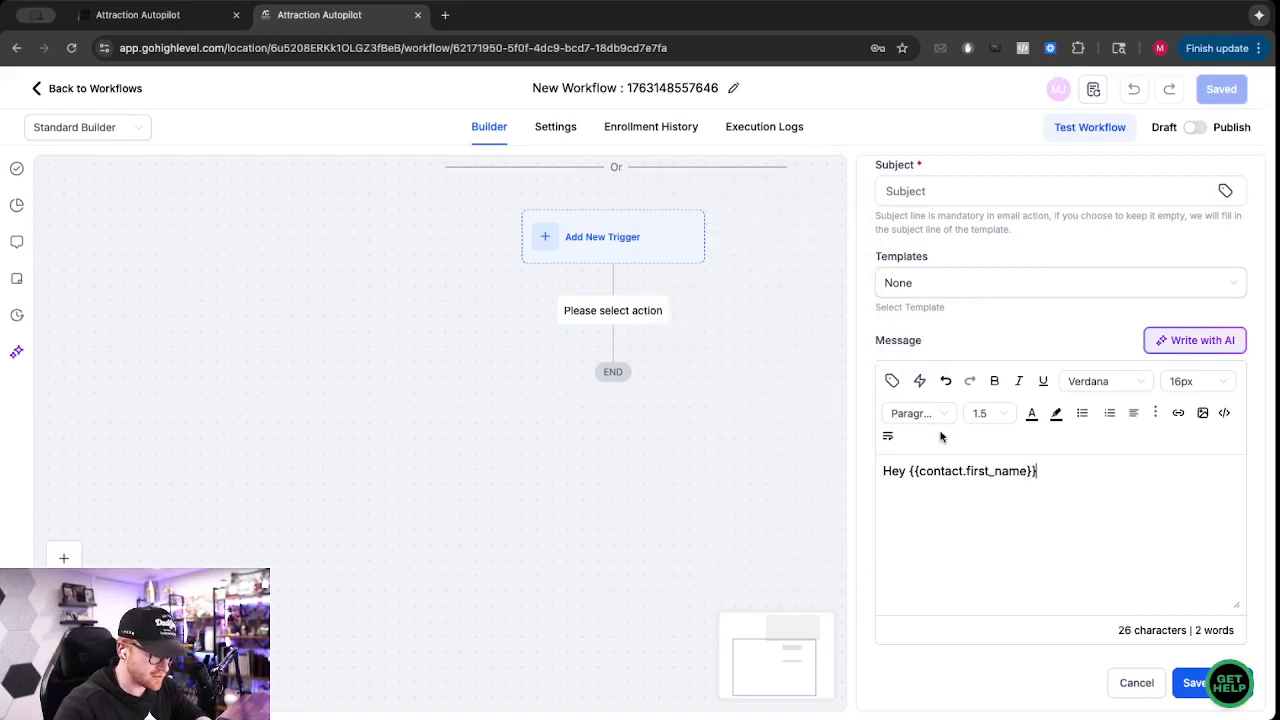
type("sfhsdifhuasufhs")
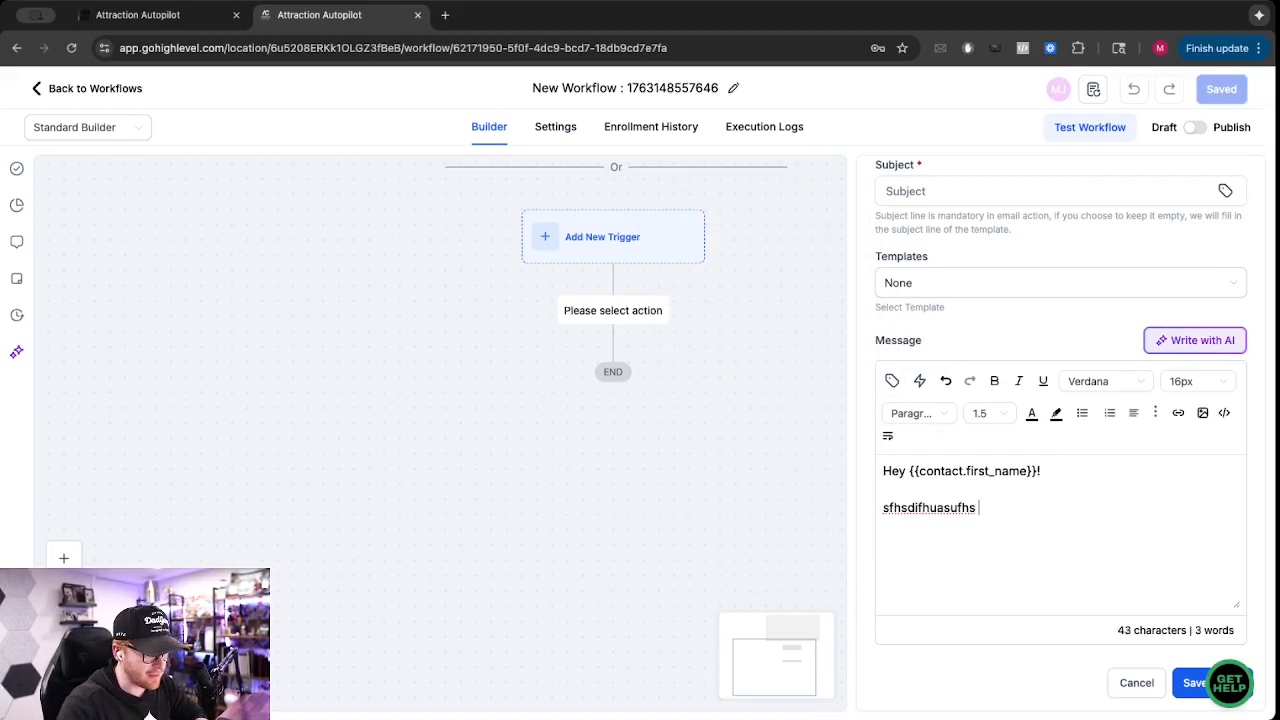
- Look at the email's attachment, test mail and image embedding options without adding an image
scroll(1043, 560, "down", 2)
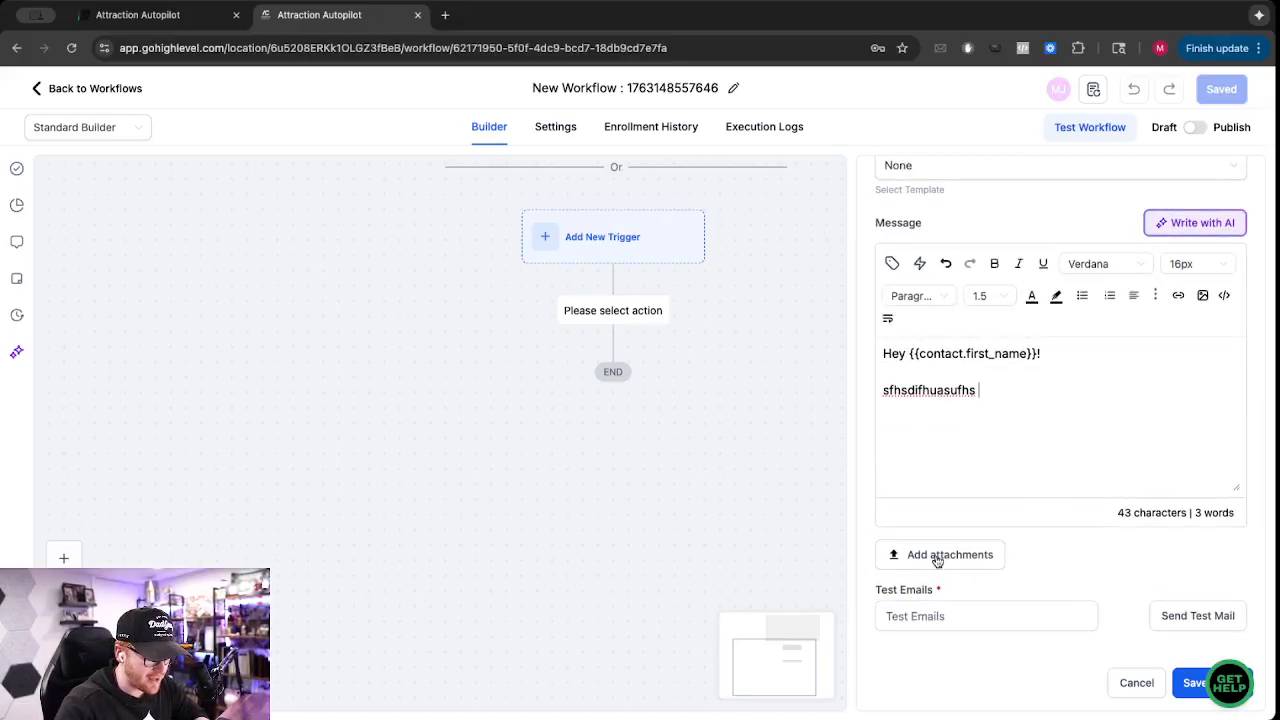
scroll(937, 560, "up", 2)
scroll(1058, 499, "down", 2)
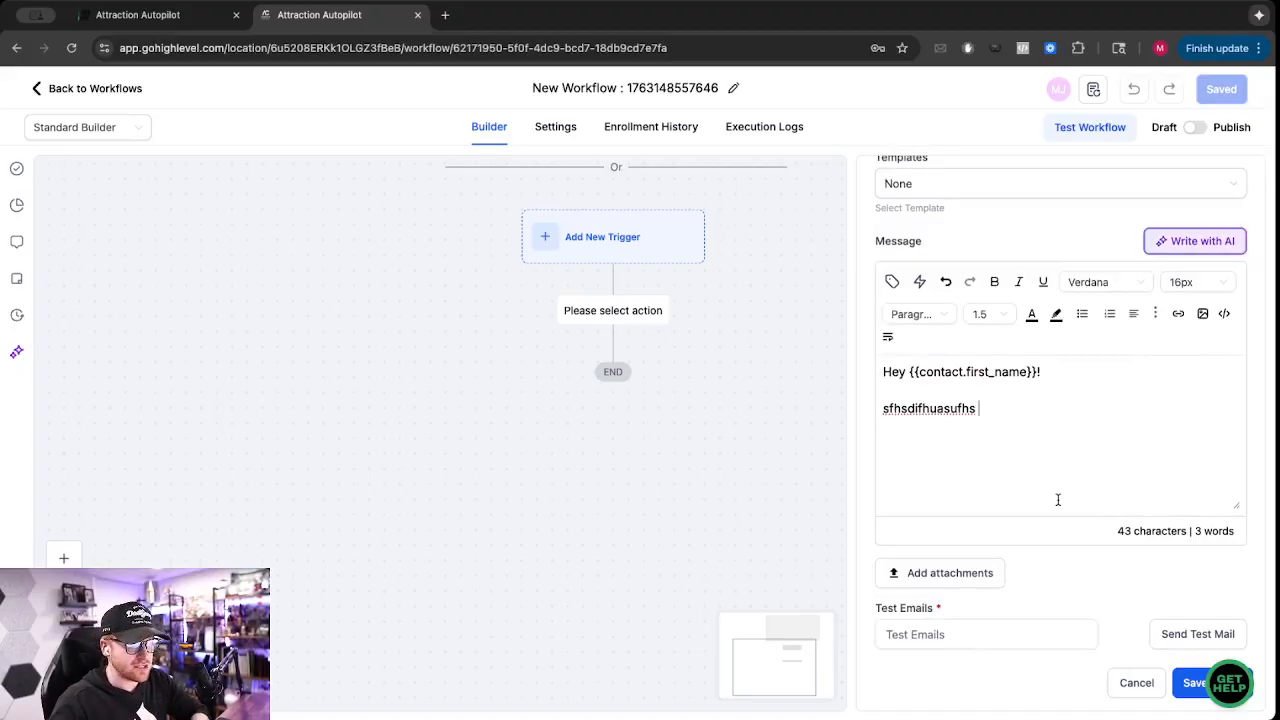
left_click(1202, 313)
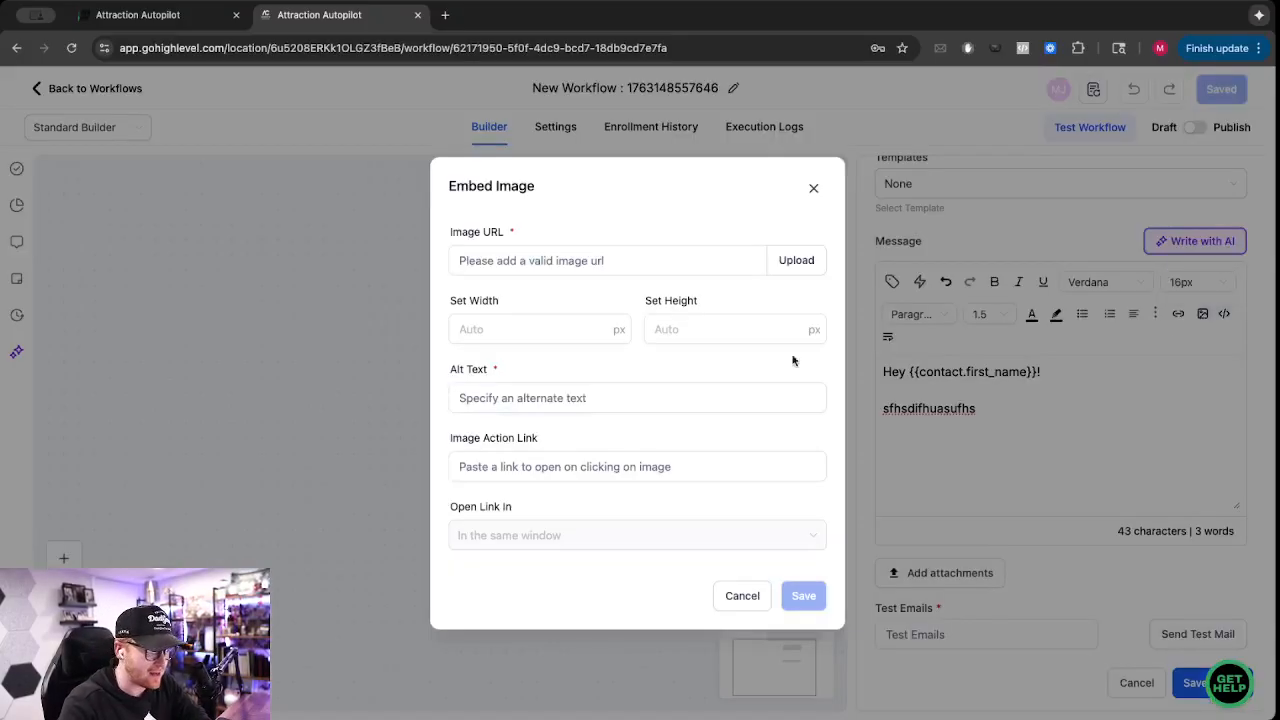
left_click(812, 189)
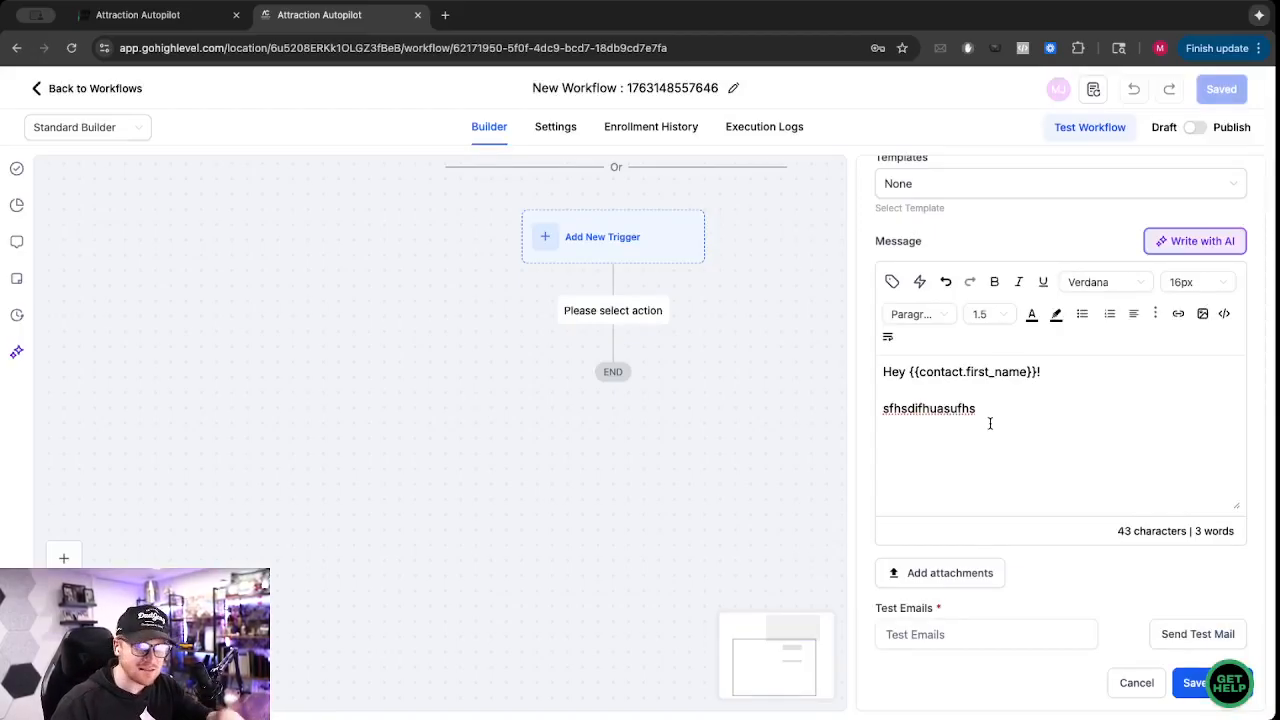
- Review the email's subject field and the available templates, keeping the template at None
scroll(986, 451, "up", 5)
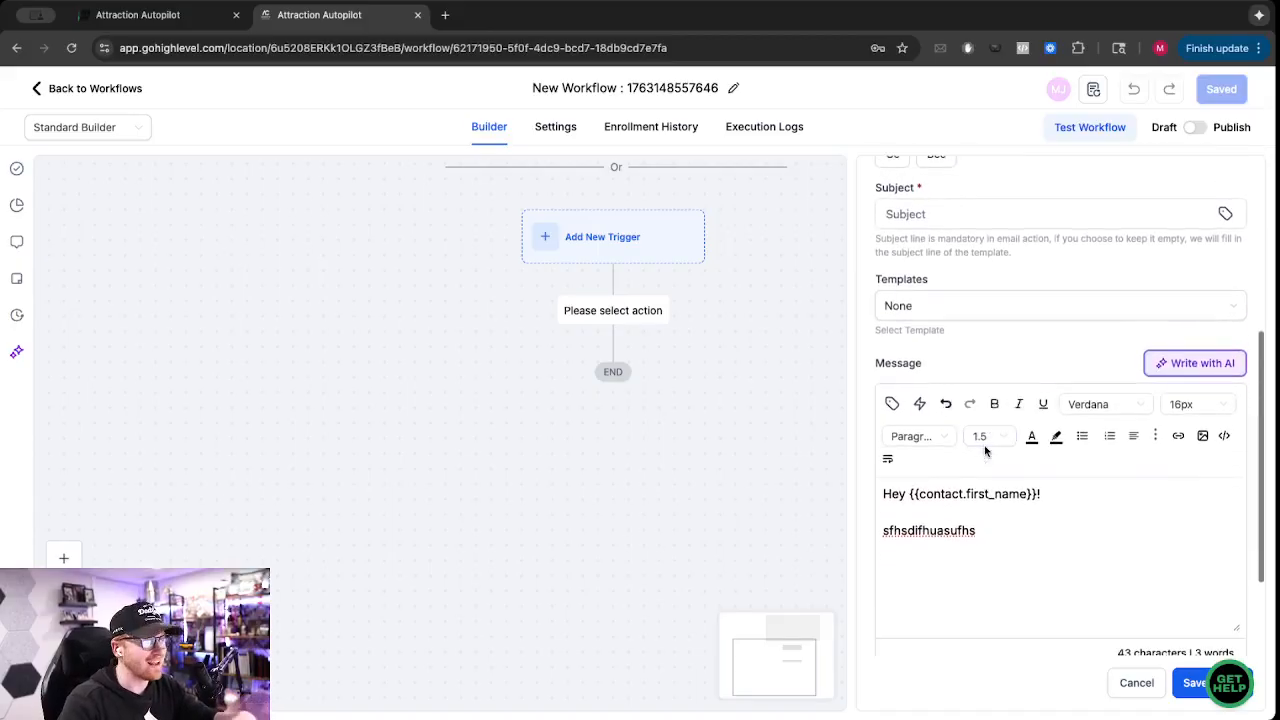
scroll(960, 374, "up", 1)
scroll(934, 389, "down", 2)
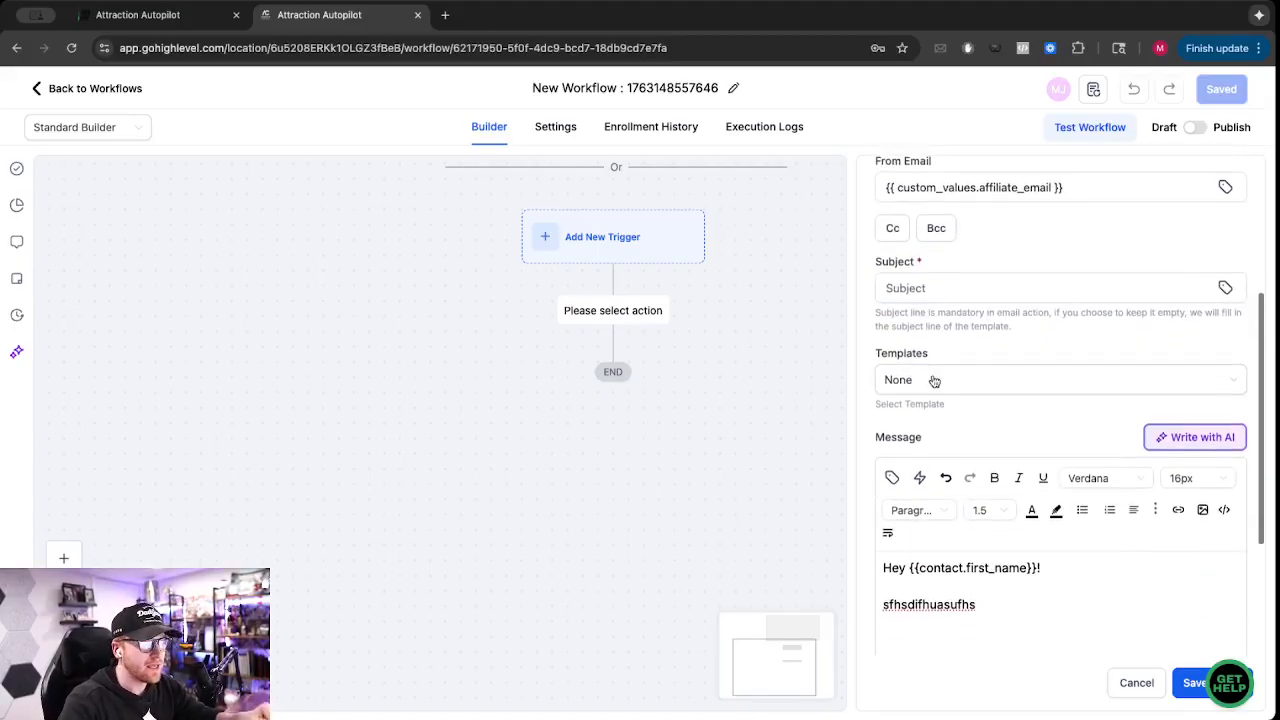
left_click(923, 380)
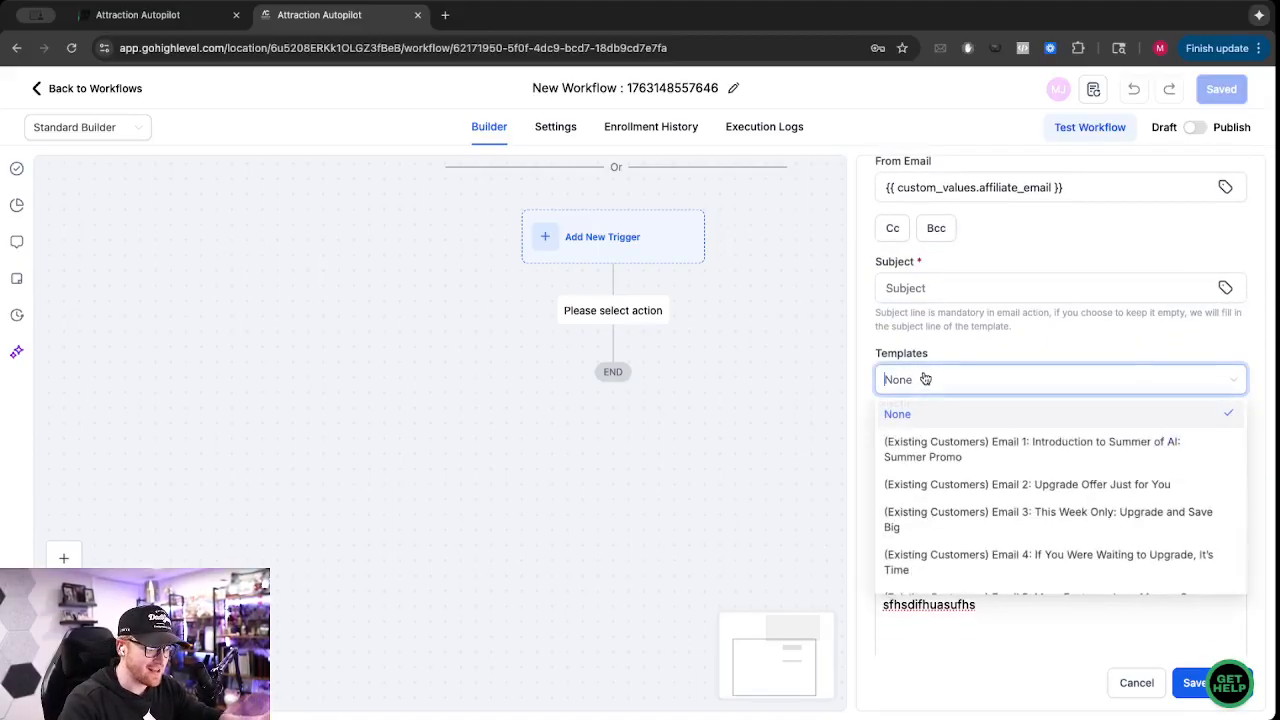
left_click(943, 376)
- Enter "ffff" as the email's subject and save the email action
scroll(984, 525, "down", 2)
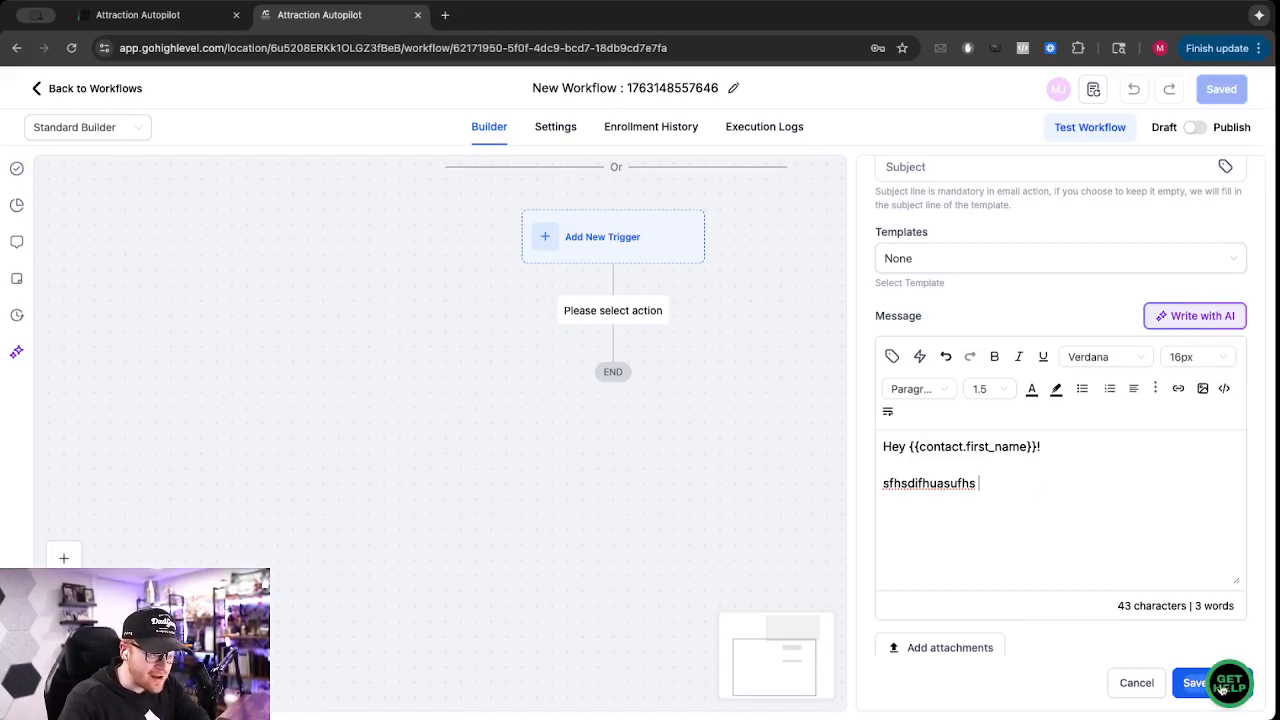
left_click(1182, 692)
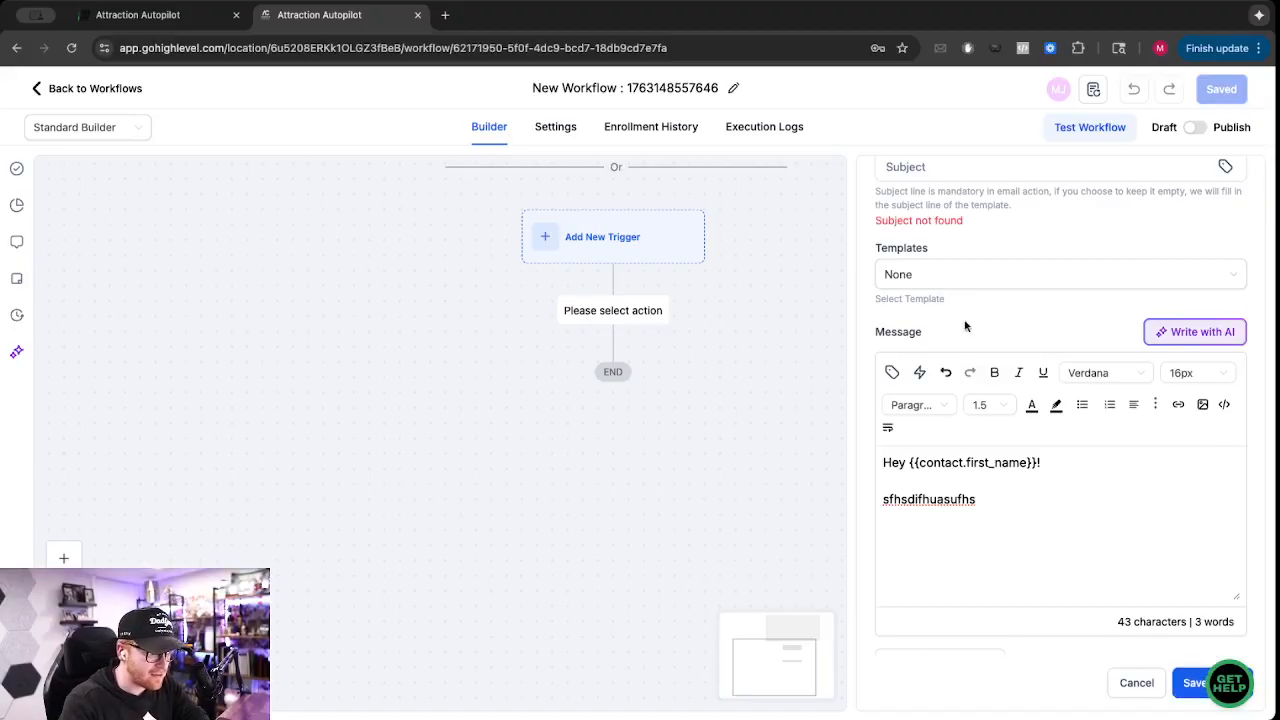
scroll(966, 323, "up", 3)
left_click(931, 390)
type("FW")
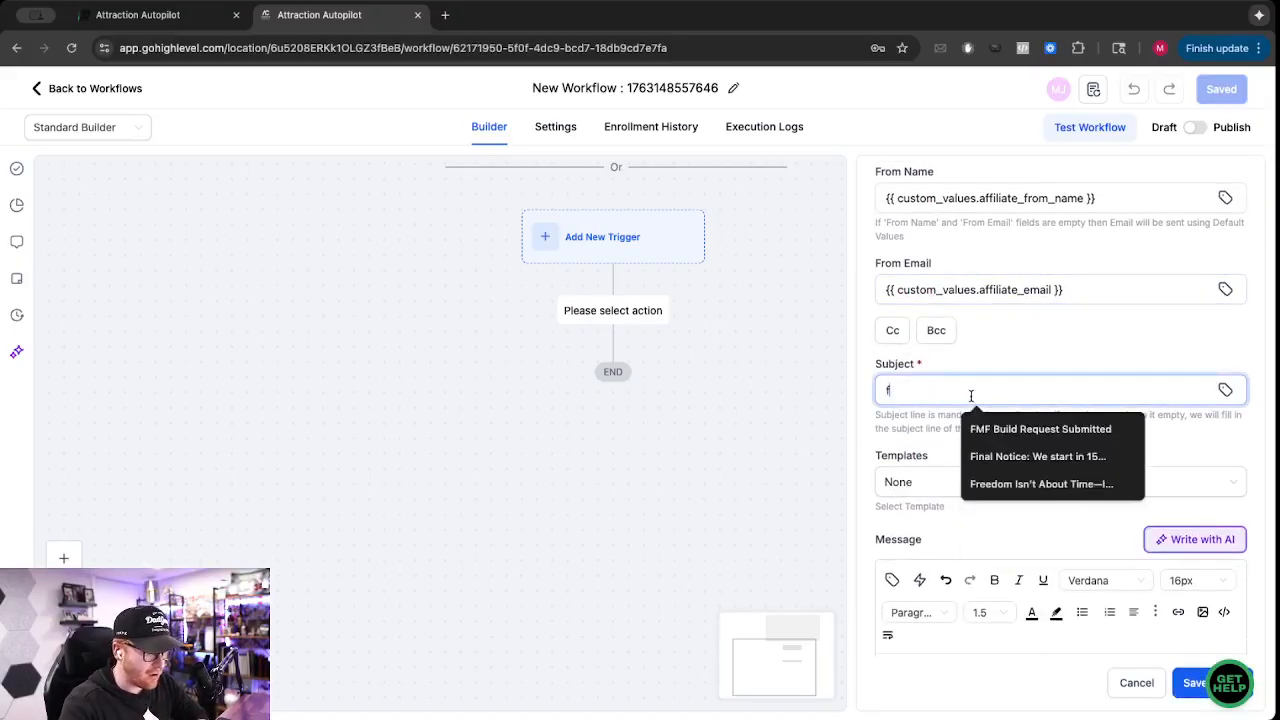
left_click(1180, 690)
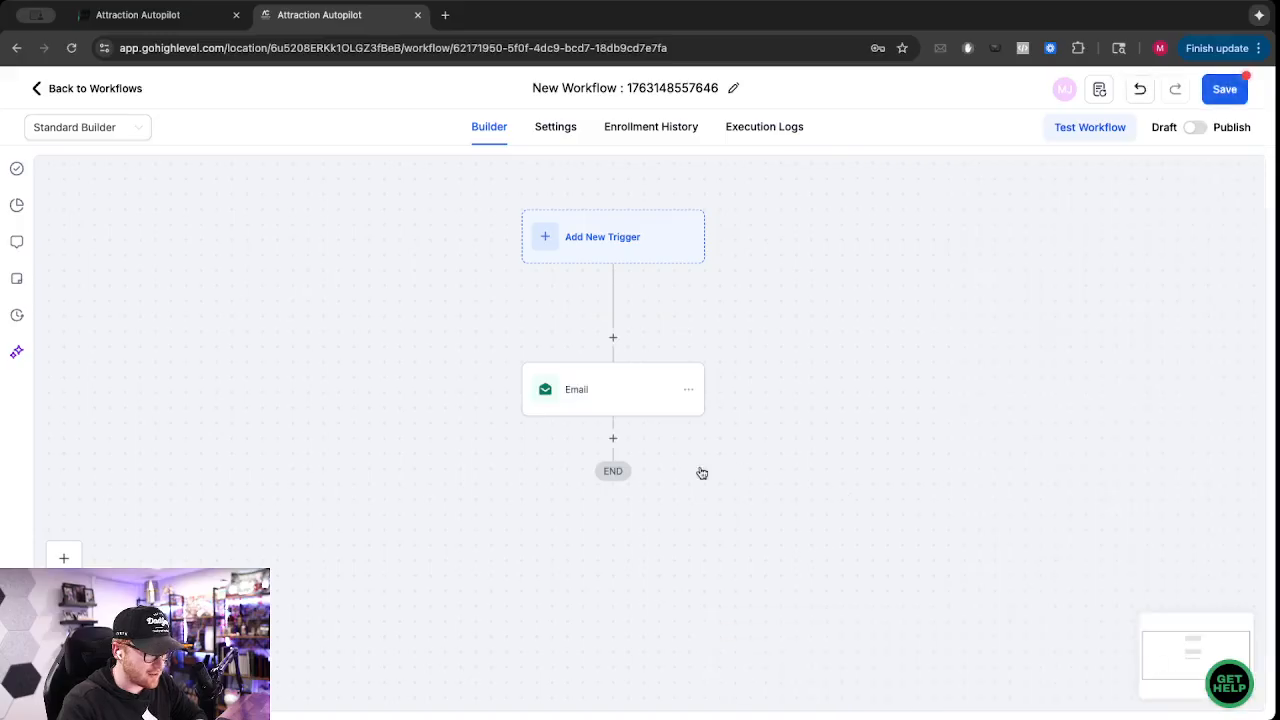
- Add a Wait action after the email, set its duration value to 24, choose the time unit, and save it
left_click(611, 441)
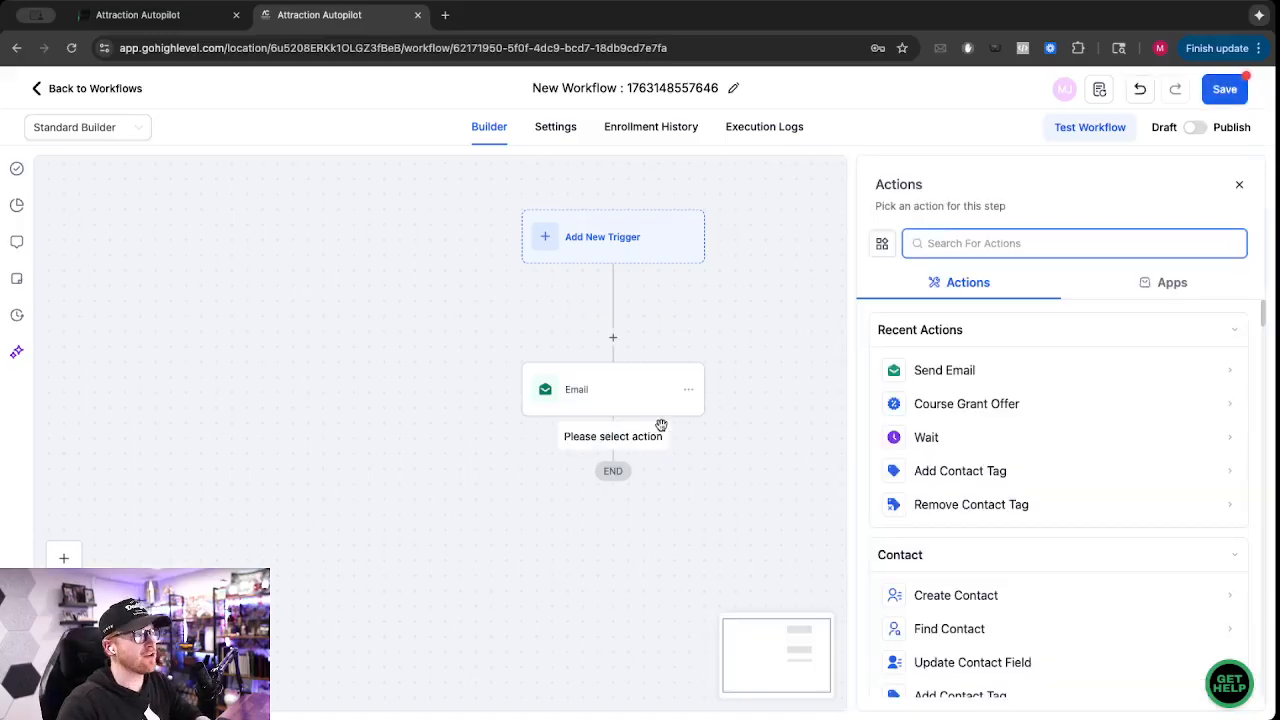
type("wait")
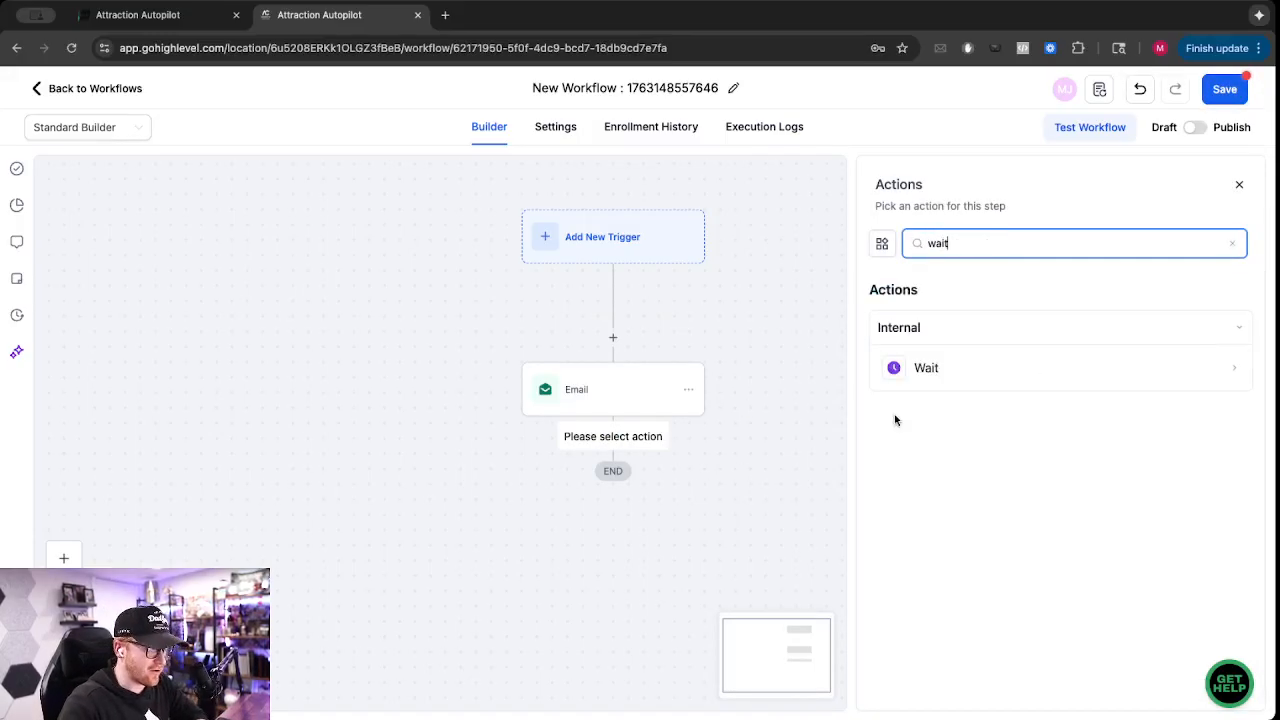
left_click(955, 367)
left_click(633, 409)
key("BackSpace")
type("24")
left_click(780, 414)
left_click(748, 466)
left_click(1177, 683)
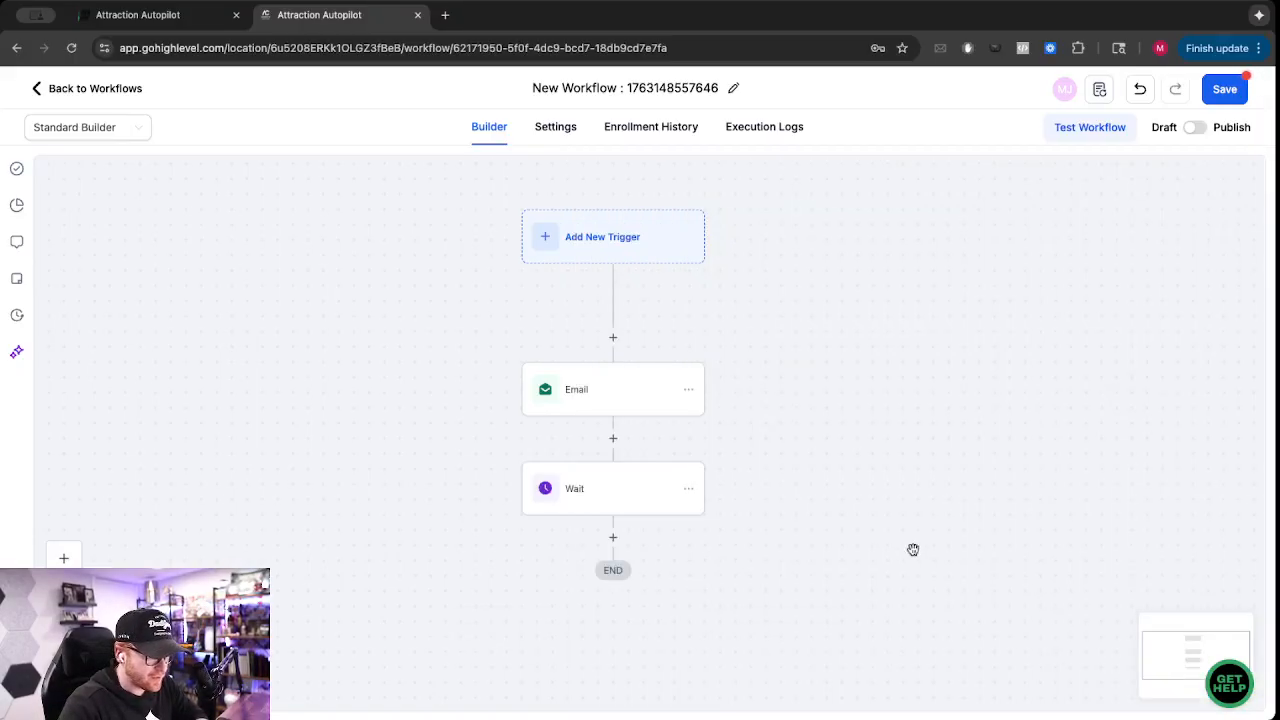
left_click(613, 536)
type("ema")
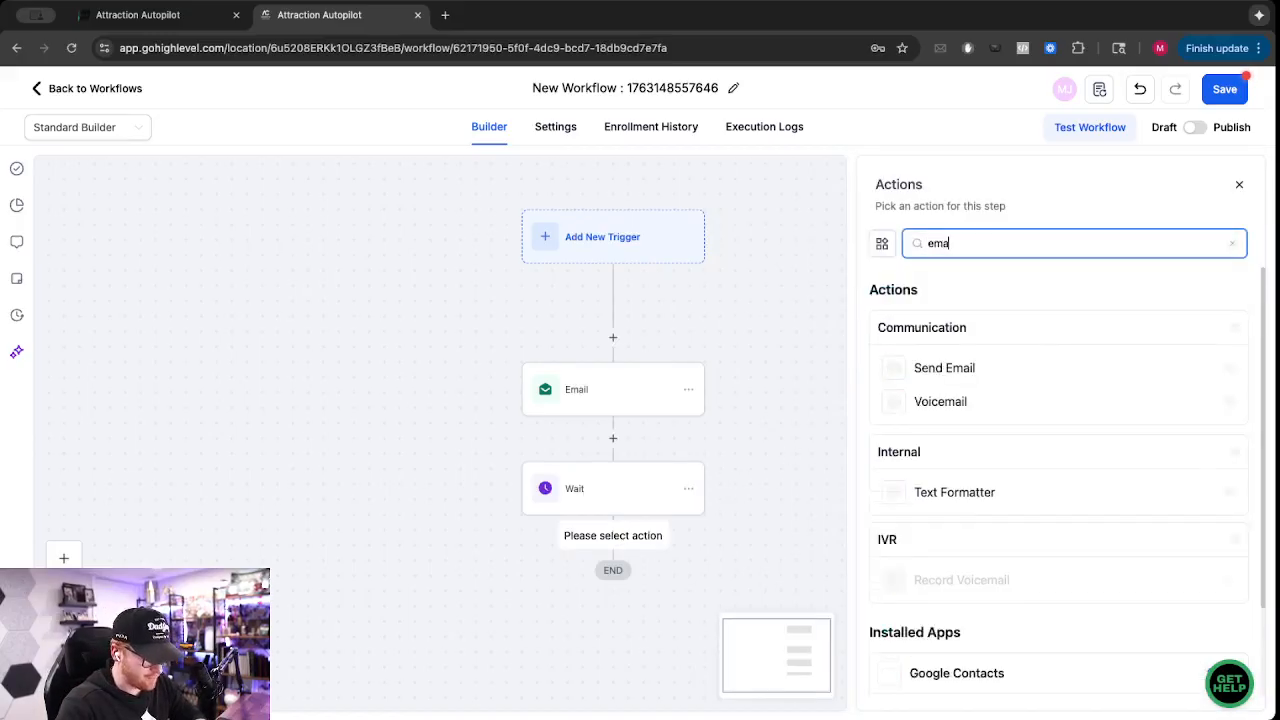
left_click(1238, 190)
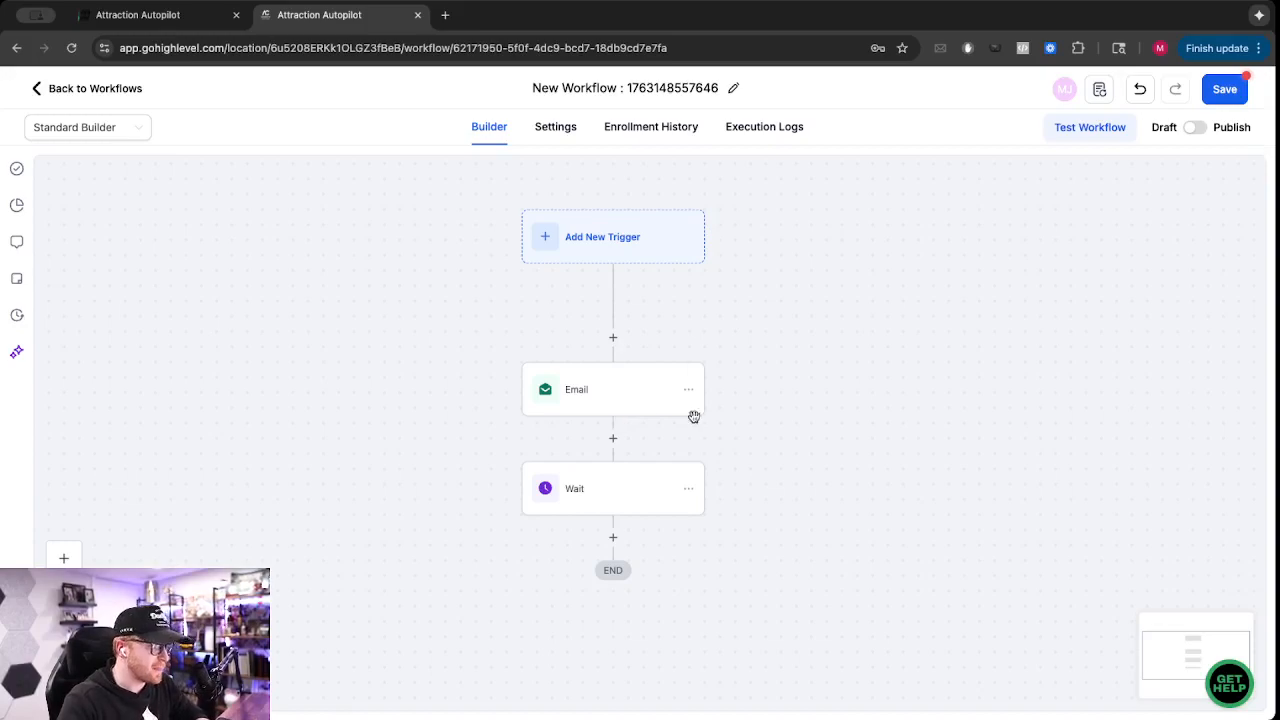
- Look at the available workflow triggers and reopen the Email action to review its settings
scroll(671, 430, "down", 1)
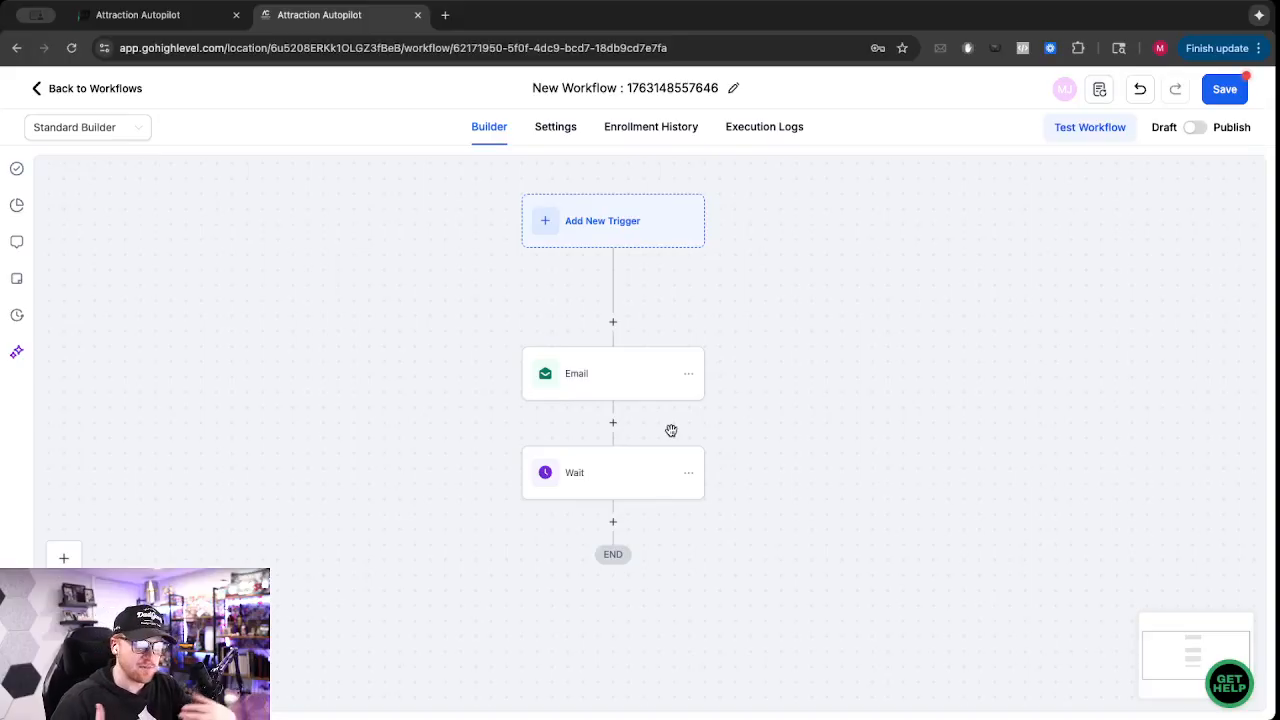
scroll(650, 383, "up", 1)
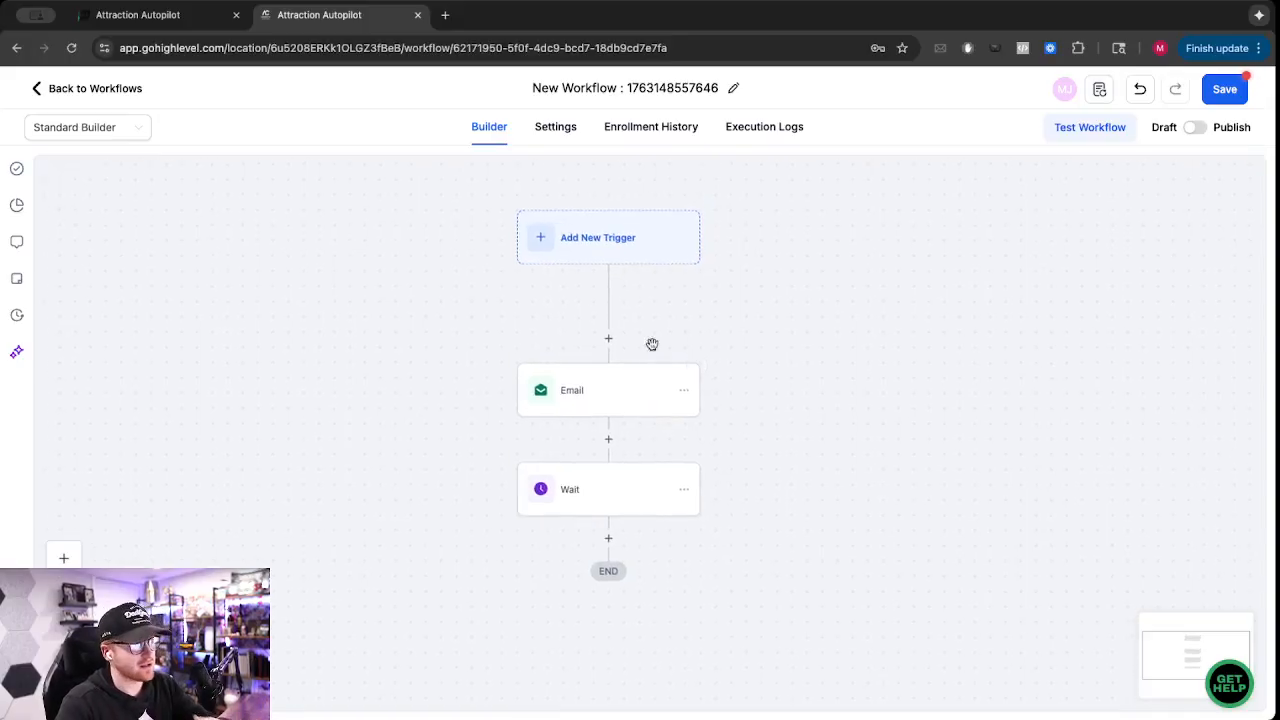
left_click(617, 238)
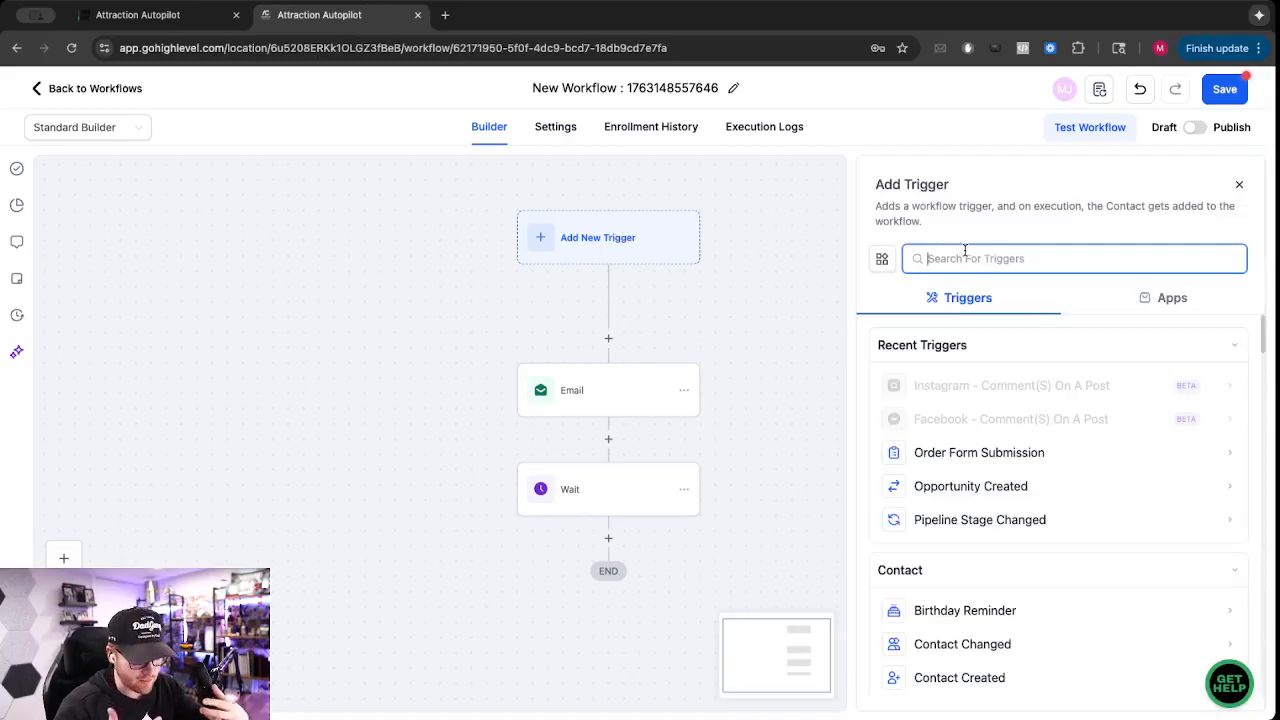
left_click(577, 417)
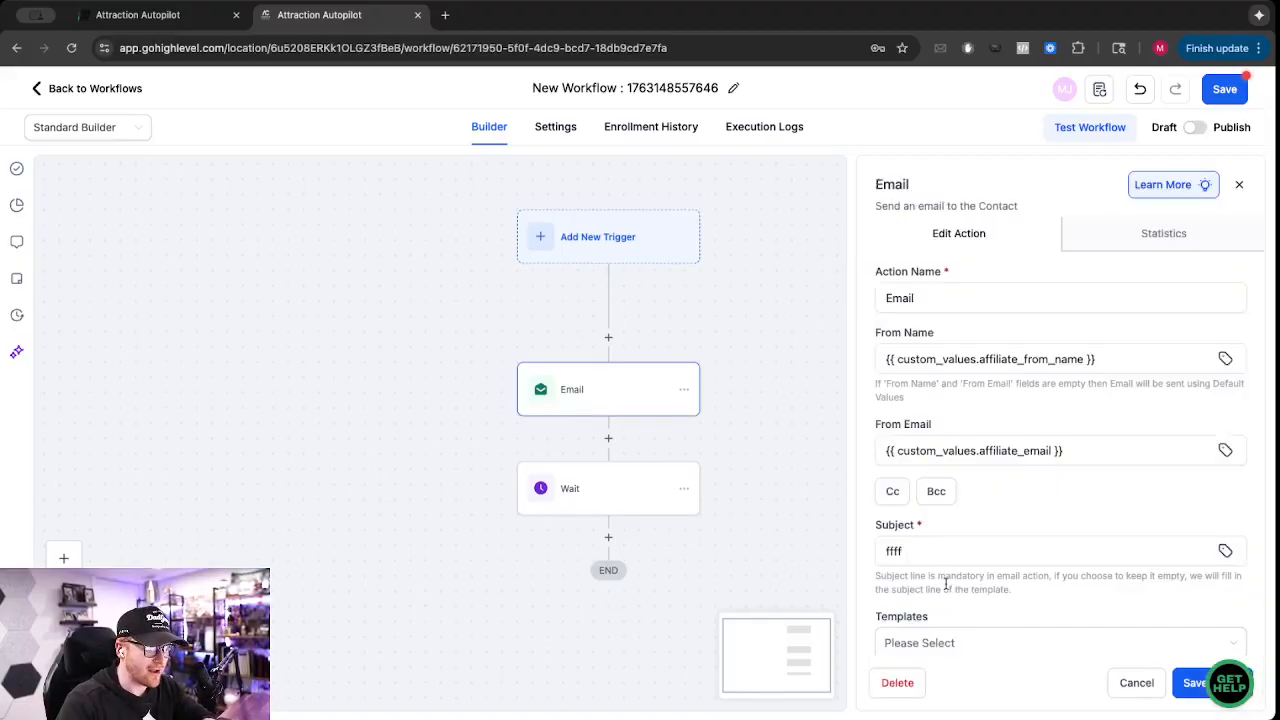
scroll(945, 588, "down", 3)
scroll(945, 580, "up", 3)
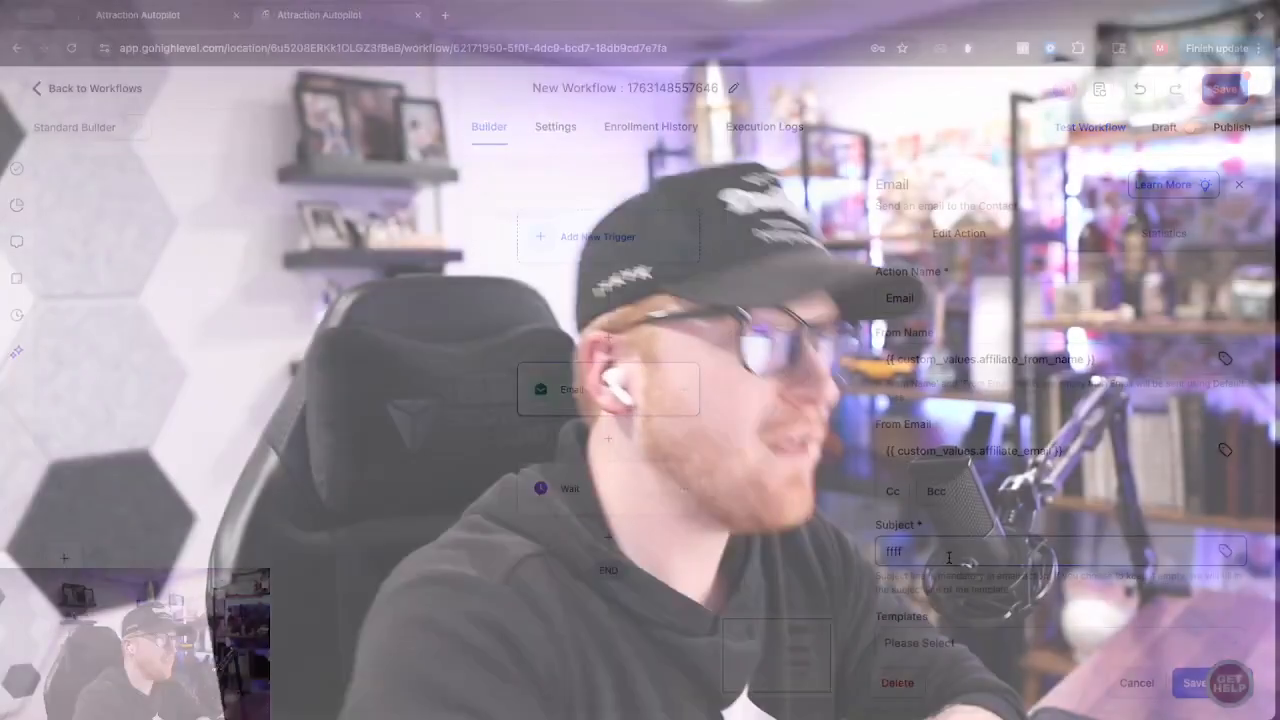